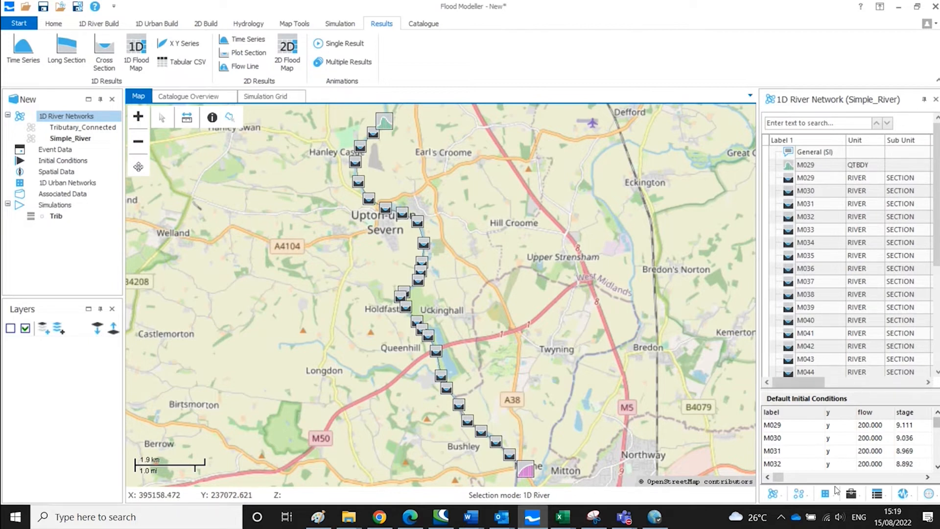
- Open the Cal (time series) File Editor from the 1D River Models calibration tools in the additional modelling and GIS tools
click(851, 493)
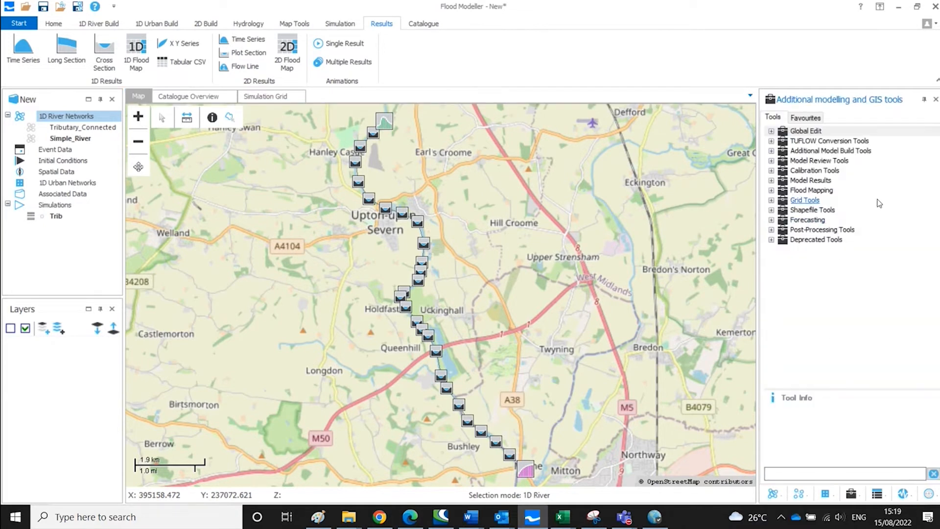
double_click(831, 173)
click(835, 181)
double_click(835, 182)
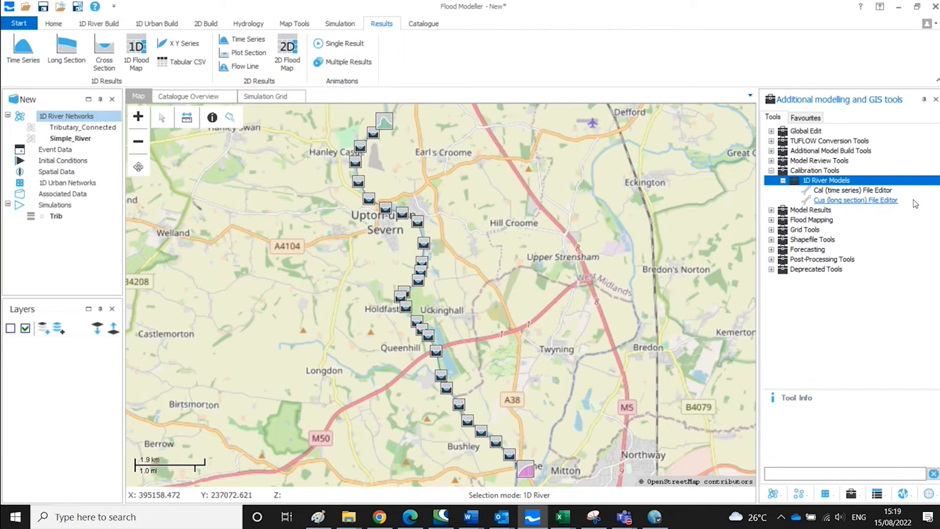
click(876, 191)
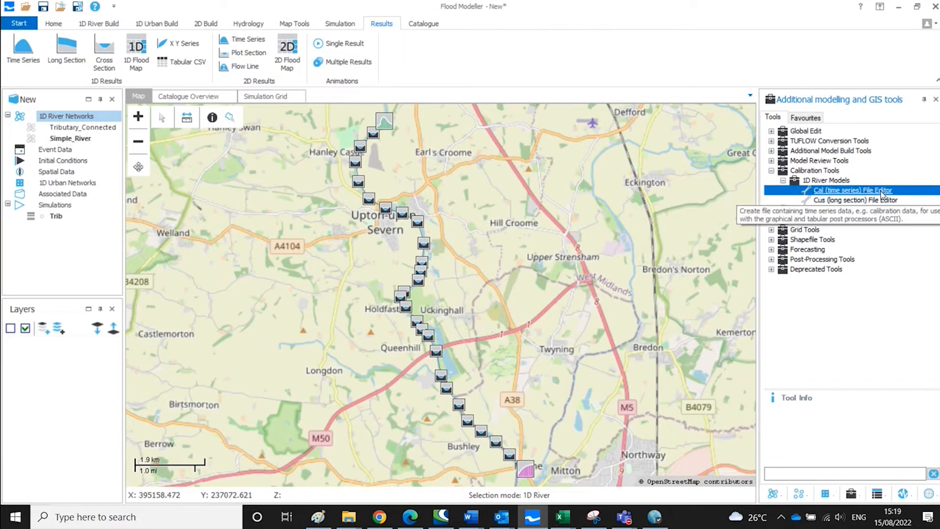
double_click(881, 192)
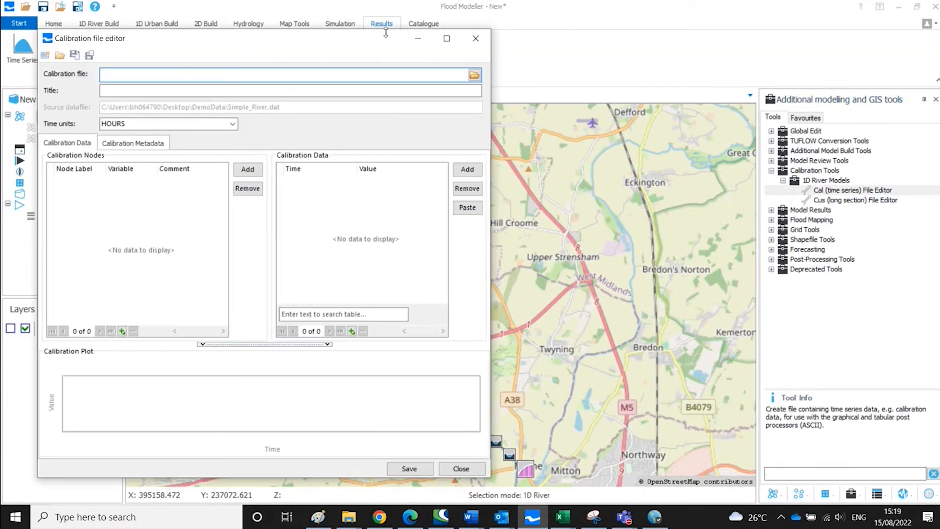
- Enter Name as the calibration file name and inspect the available time units options
drag(378, 48, 533, 52)
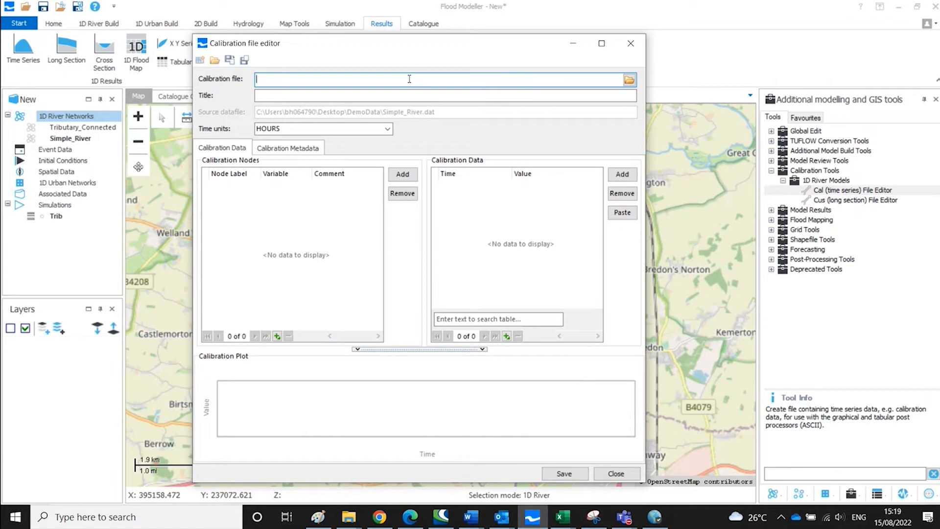
text(Name)
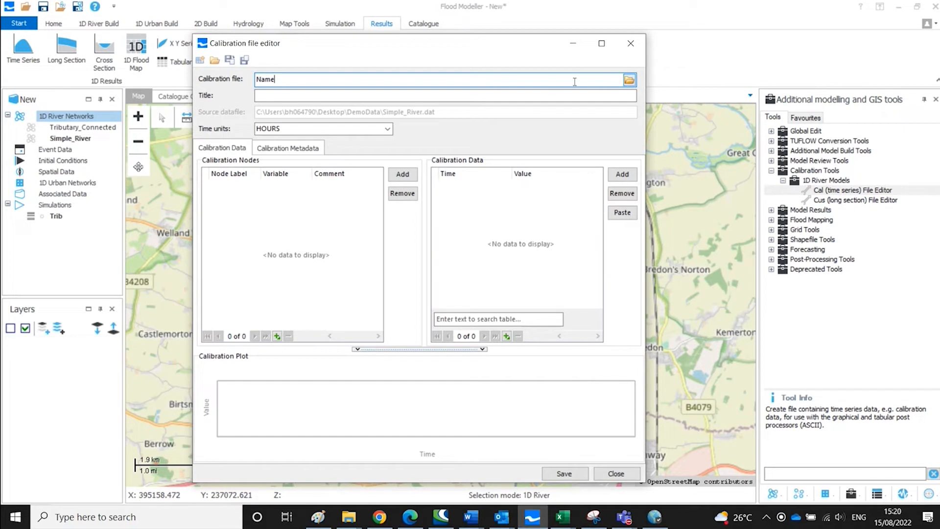
click(494, 94)
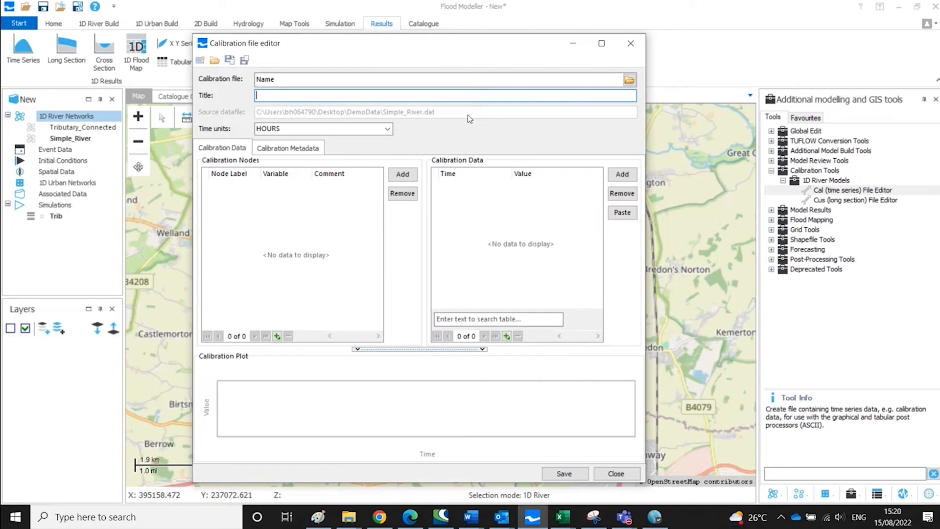
click(387, 129)
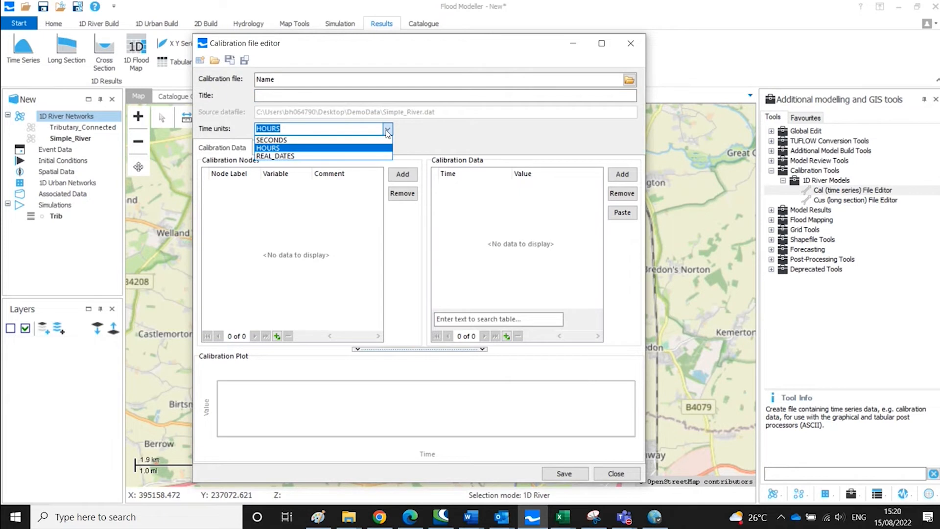
click(412, 129)
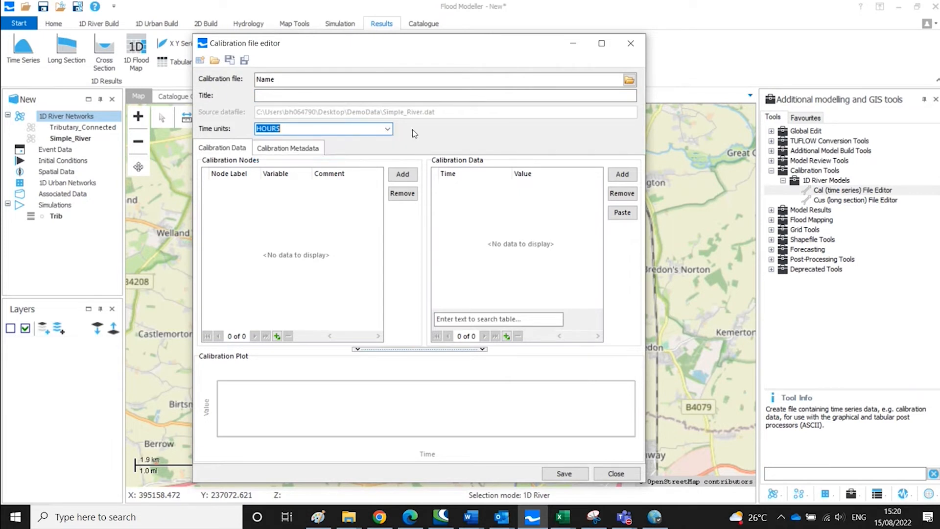
- Add a calibration node for M033 with the variable Stage
click(402, 174)
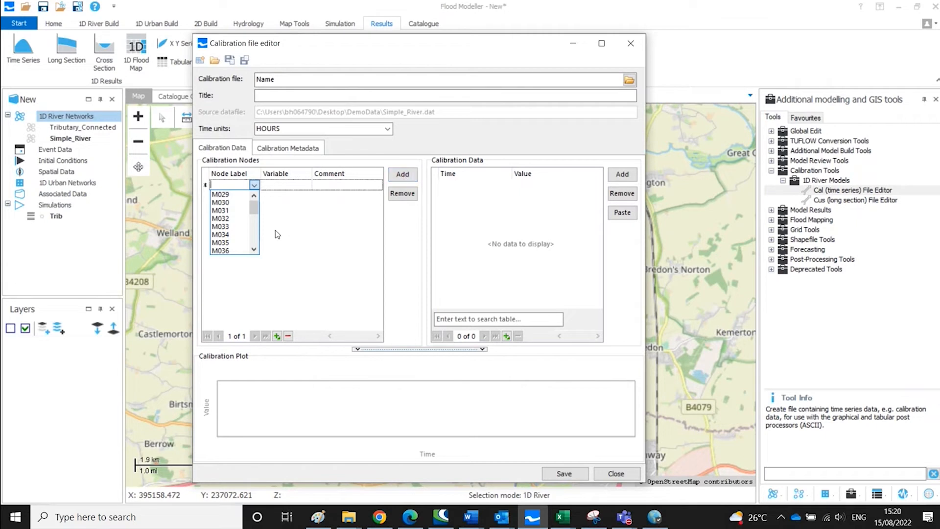
click(228, 227)
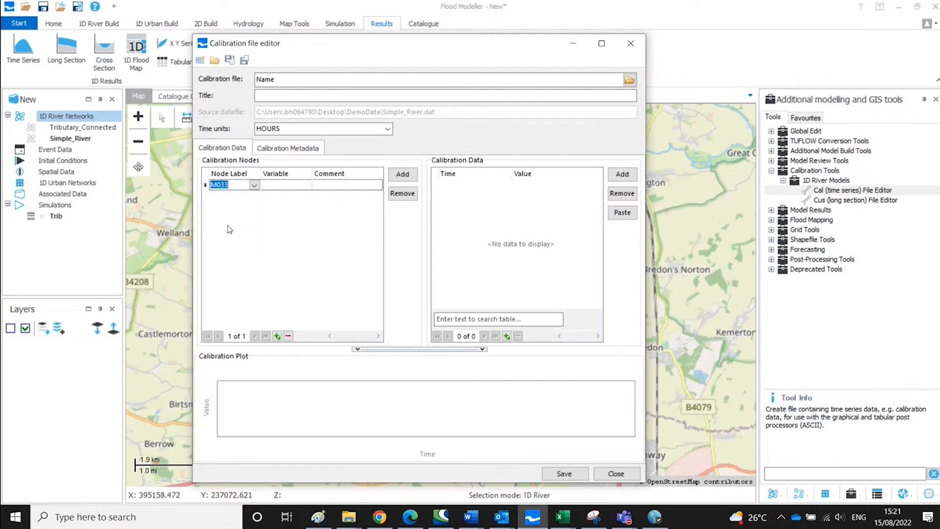
click(299, 187)
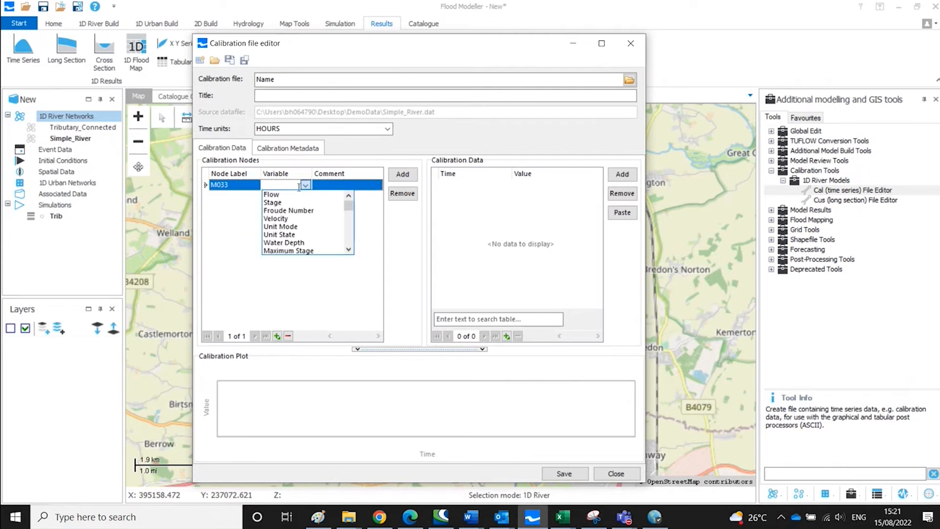
click(300, 203)
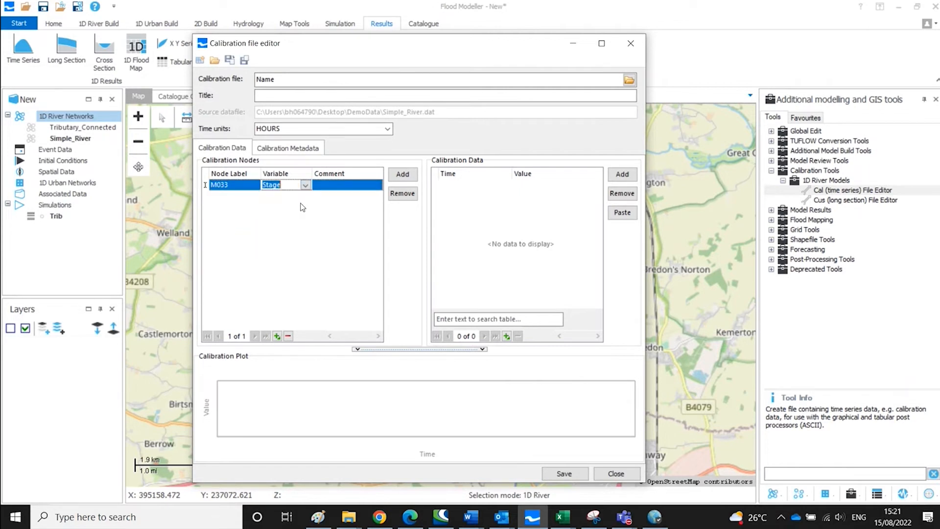
click(338, 186)
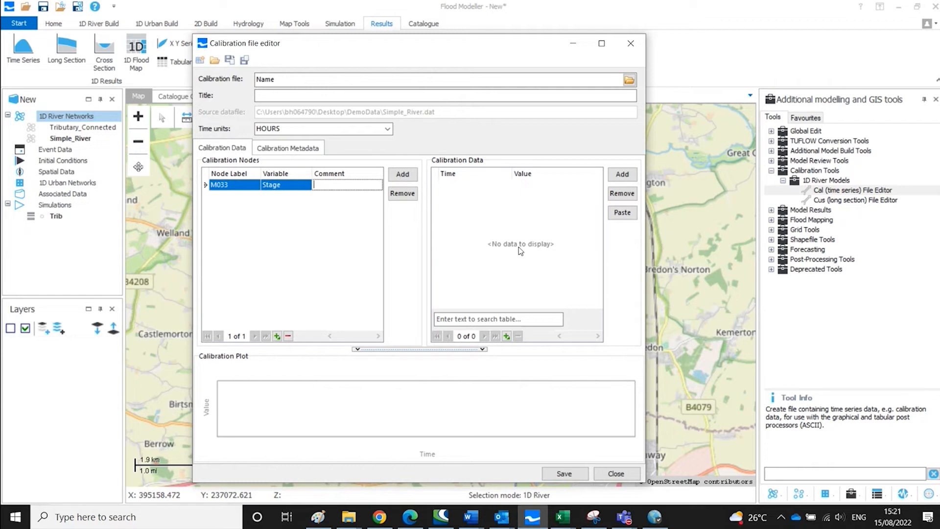
- Add a calibration data point for M033 at time 1 with value 6
click(622, 176)
click(452, 185)
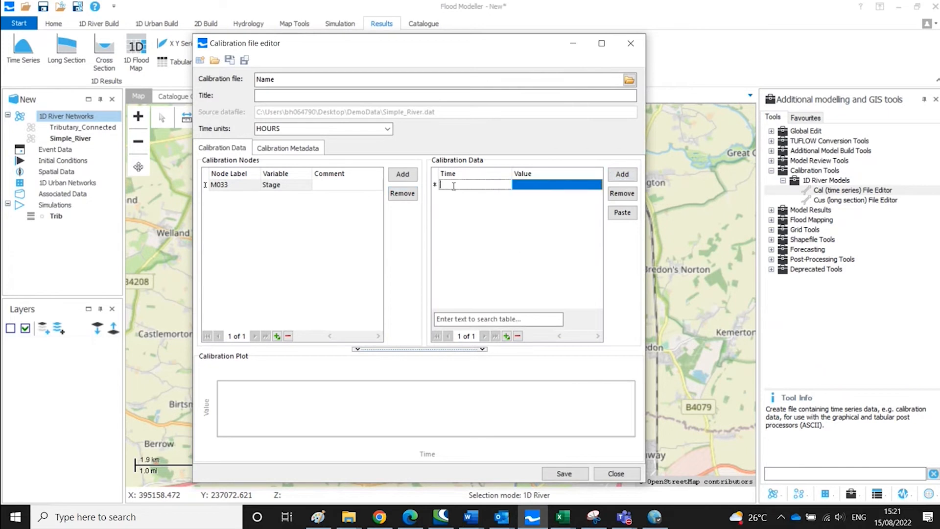
text(1)
click(526, 185)
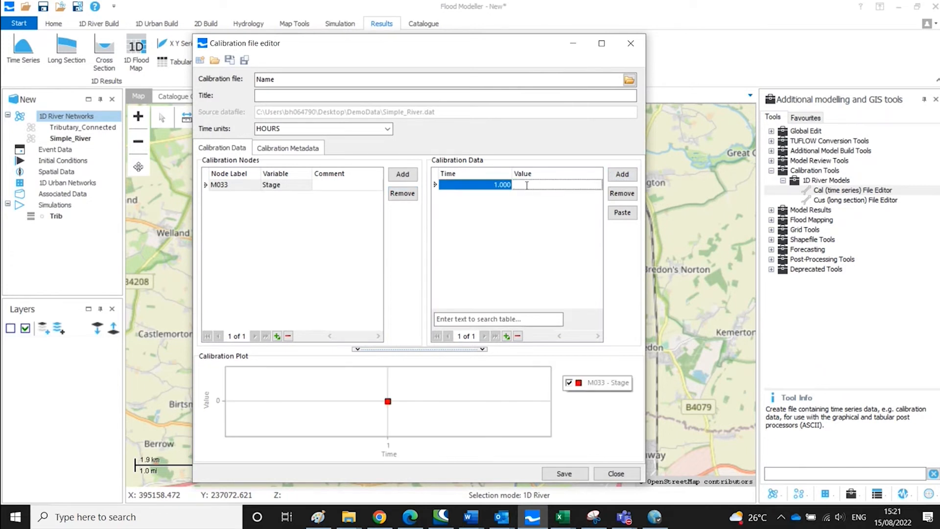
text(6)
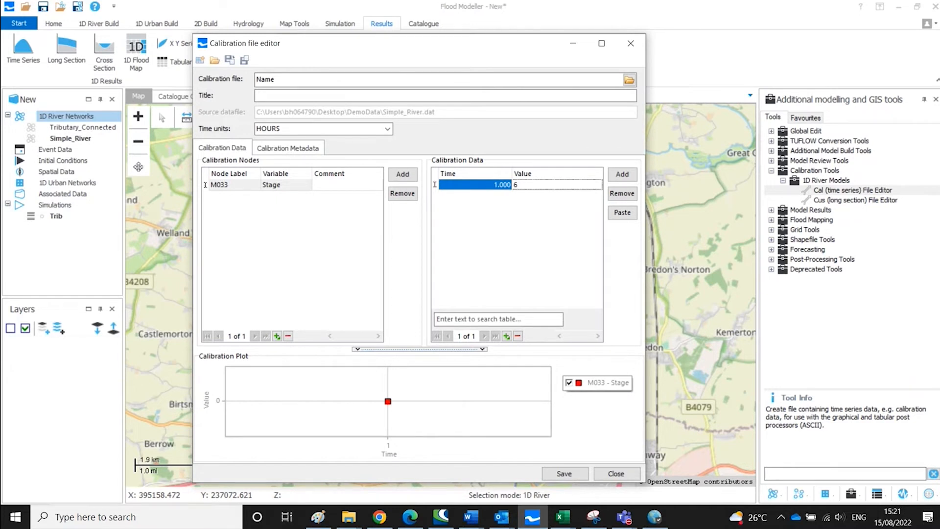
click(629, 178)
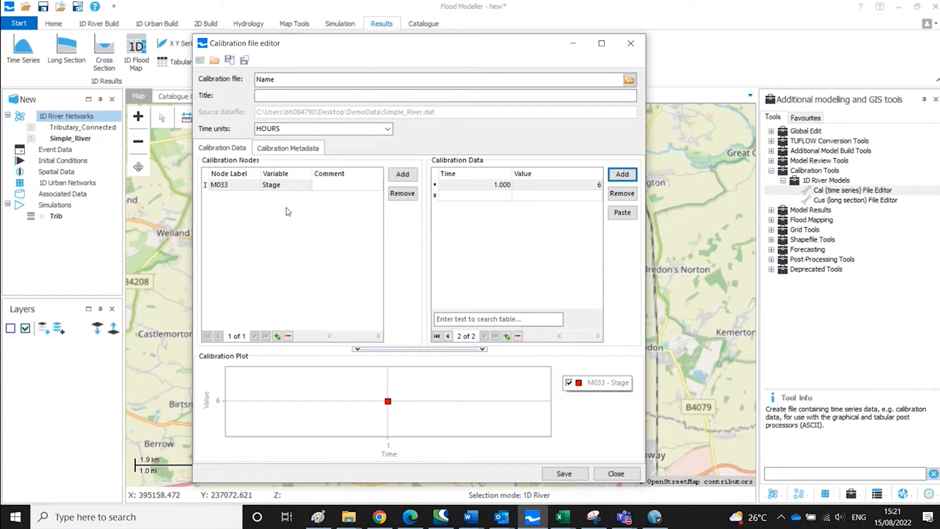
- Add a second calibration node for M039 with the variable Flow
click(414, 177)
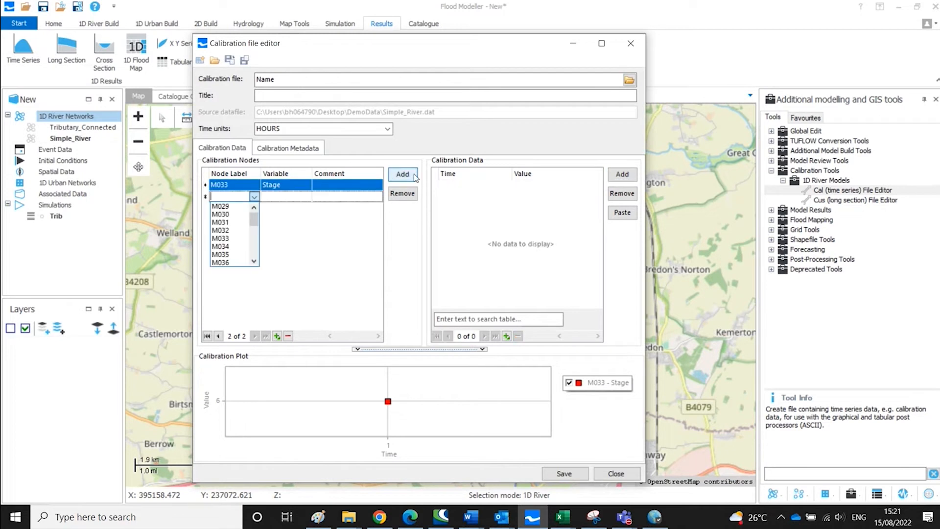
scroll(215, 243, down, 1)
scroll(215, 243, down, 1)
click(220, 239)
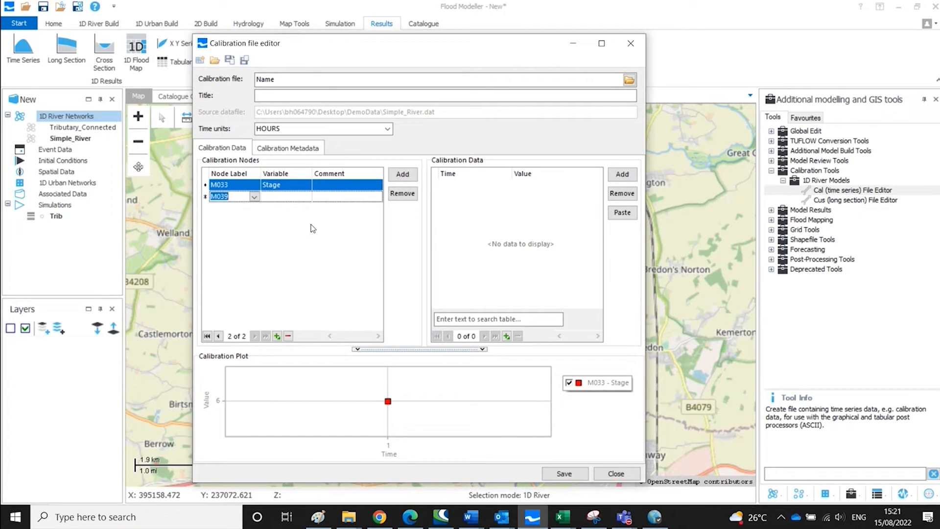
click(292, 197)
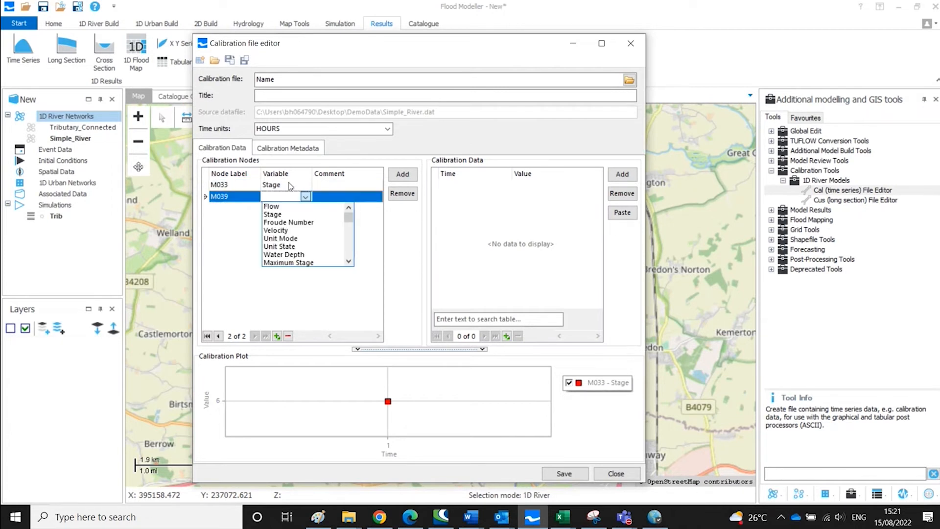
click(307, 208)
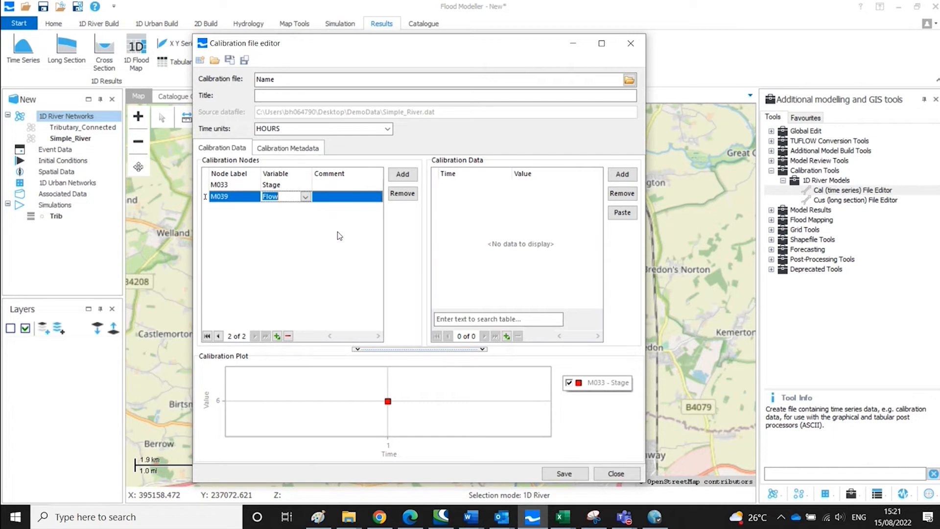
click(517, 216)
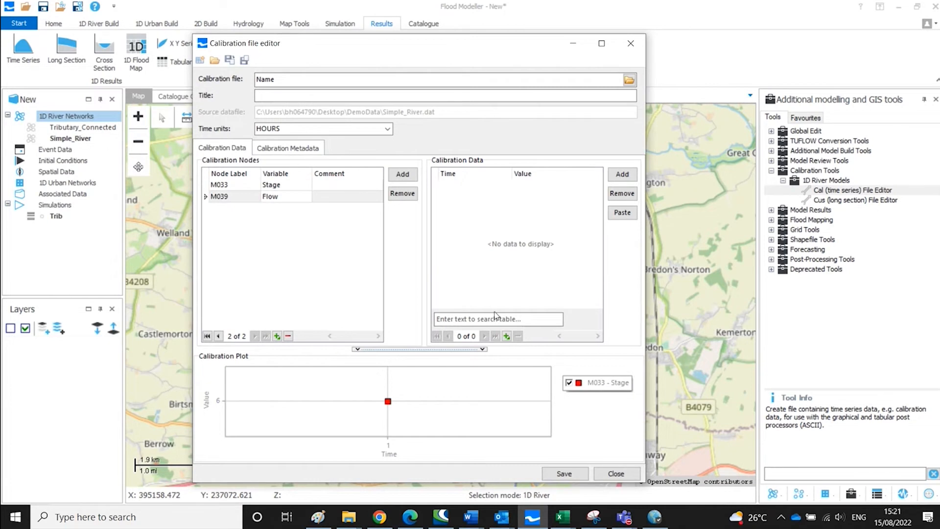
- Copy the Time and Value cells in rows 10 to 15 from the Book1 spreadsheet and paste them as M039's calibration data
click(564, 519)
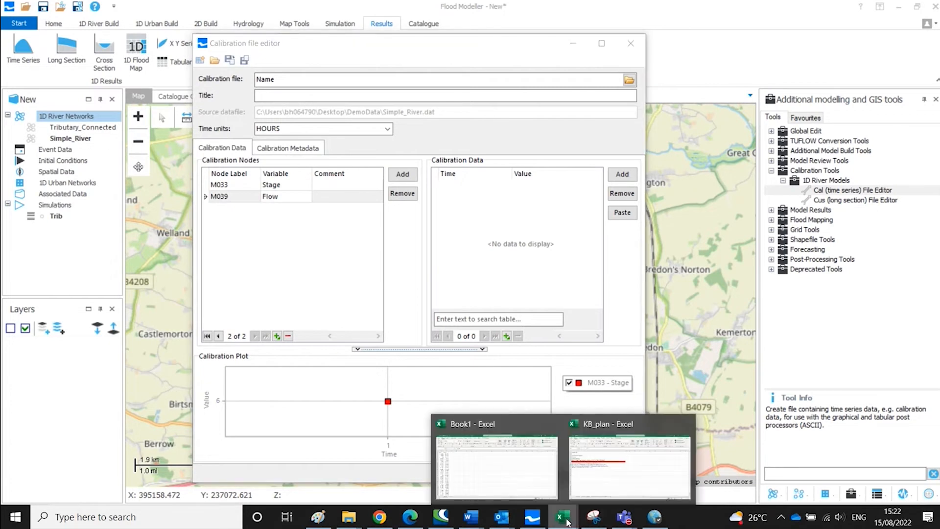
click(533, 477)
click(228, 258)
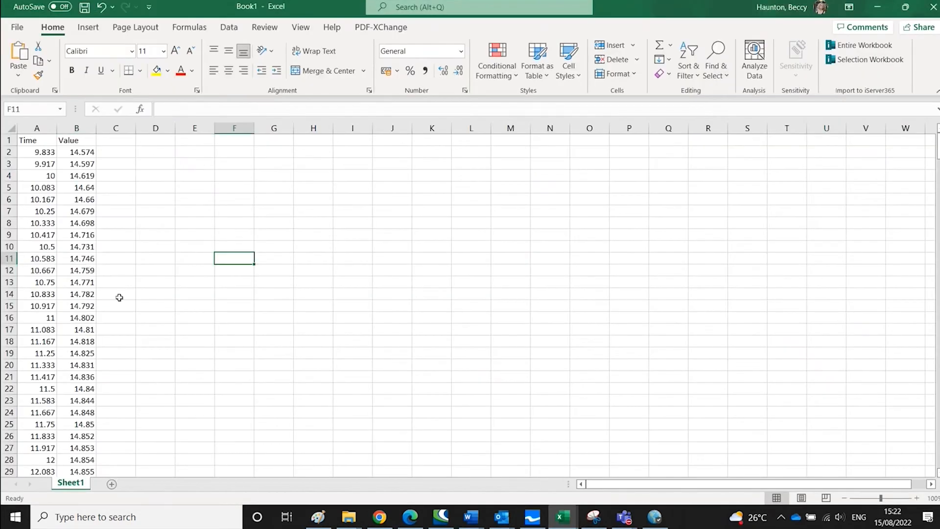
drag(35, 248, 77, 306)
right_click(76, 284)
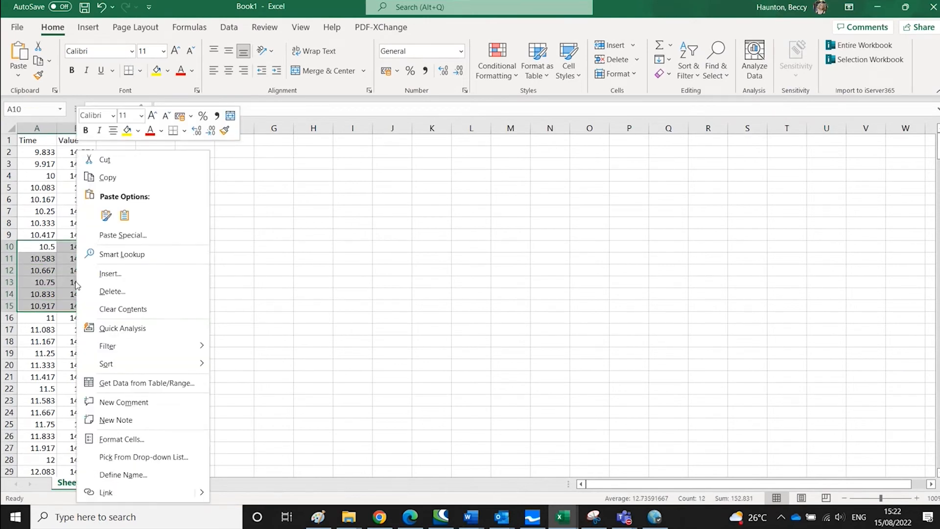
click(171, 179)
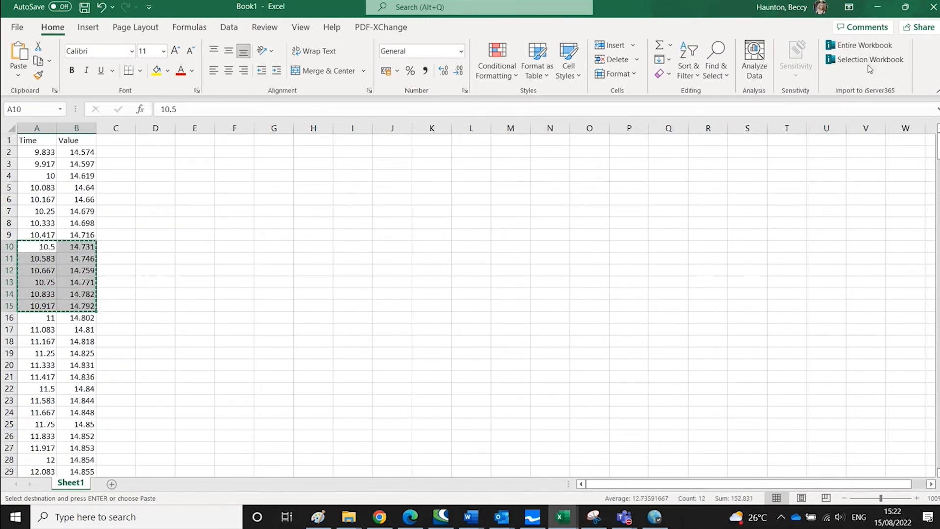
click(878, 8)
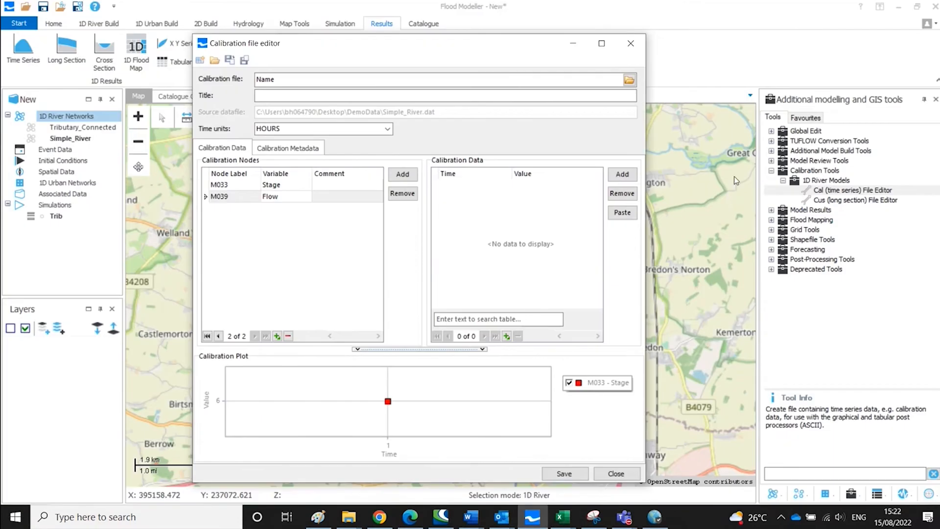
click(621, 215)
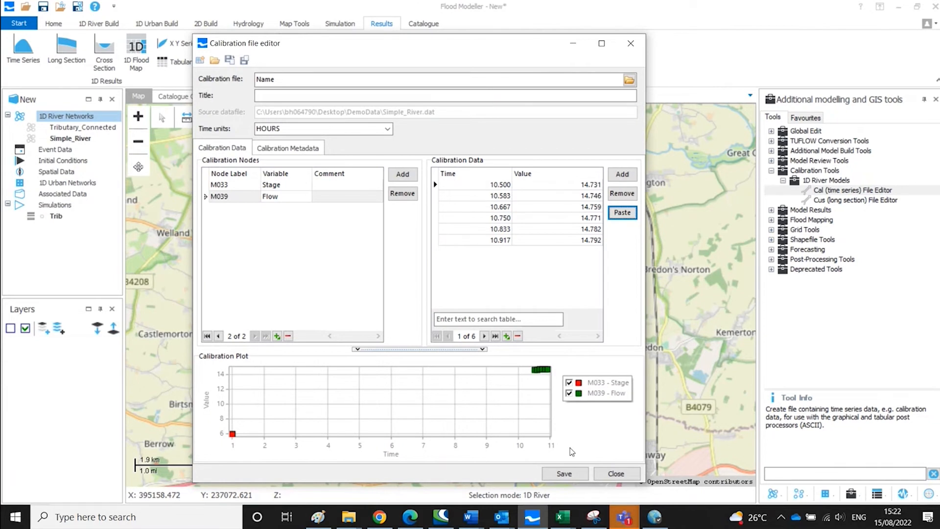
- Save the calibration file as Name.cal in the DemoData folder and close the editor
click(571, 475)
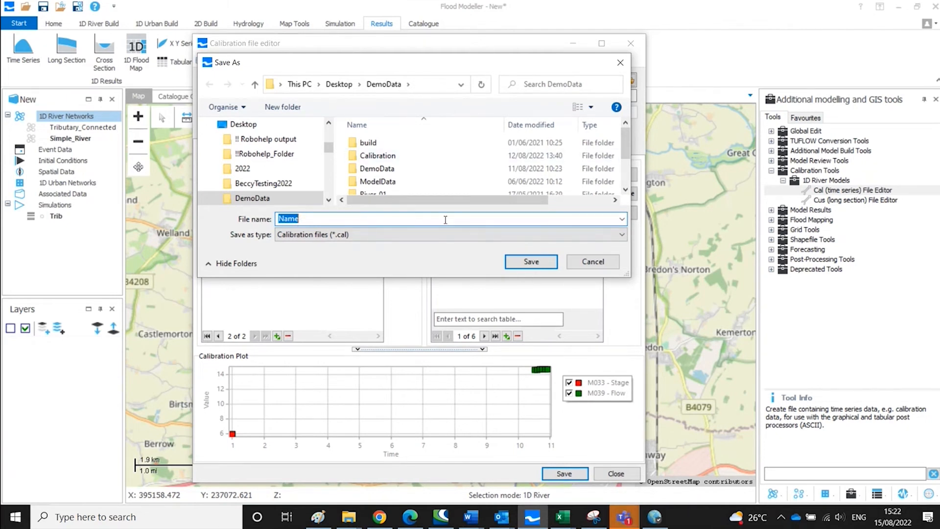
click(524, 262)
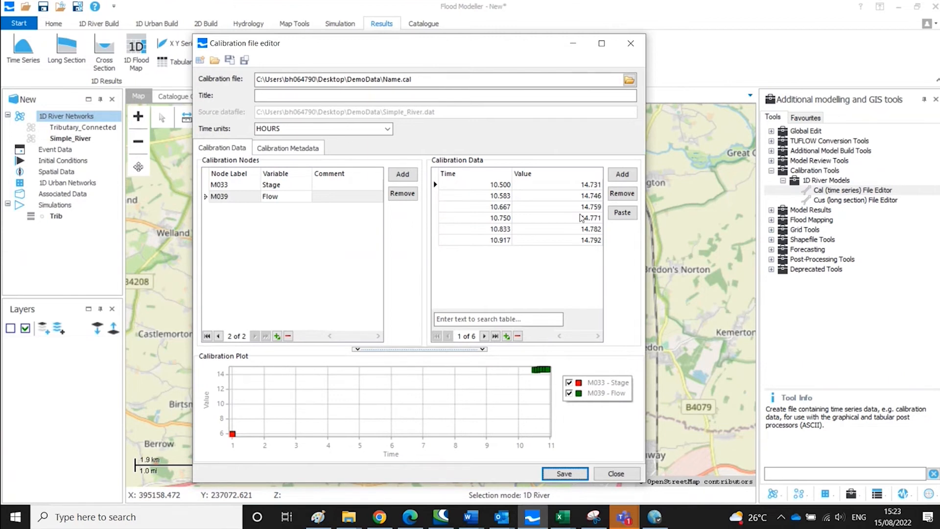
click(629, 43)
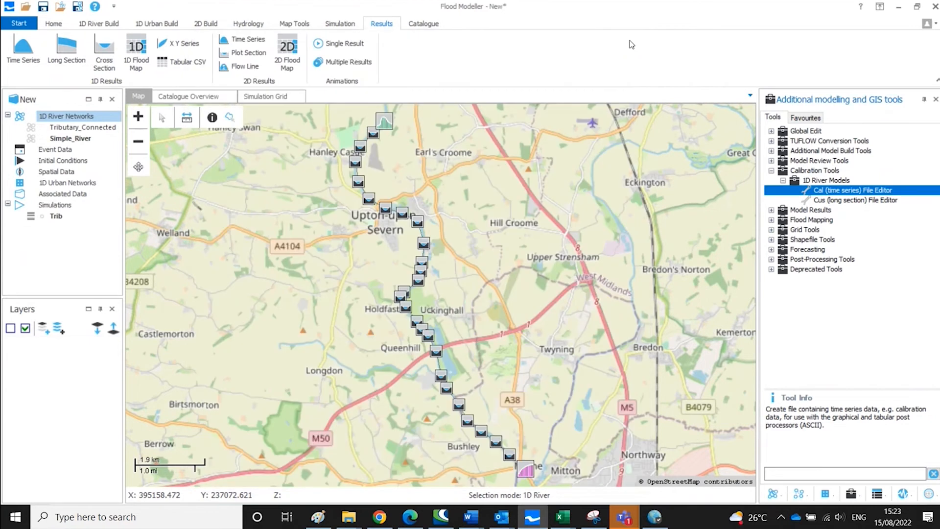
- Open the Cus (long section) File Editor and select its title field
click(898, 201)
double_click(898, 201)
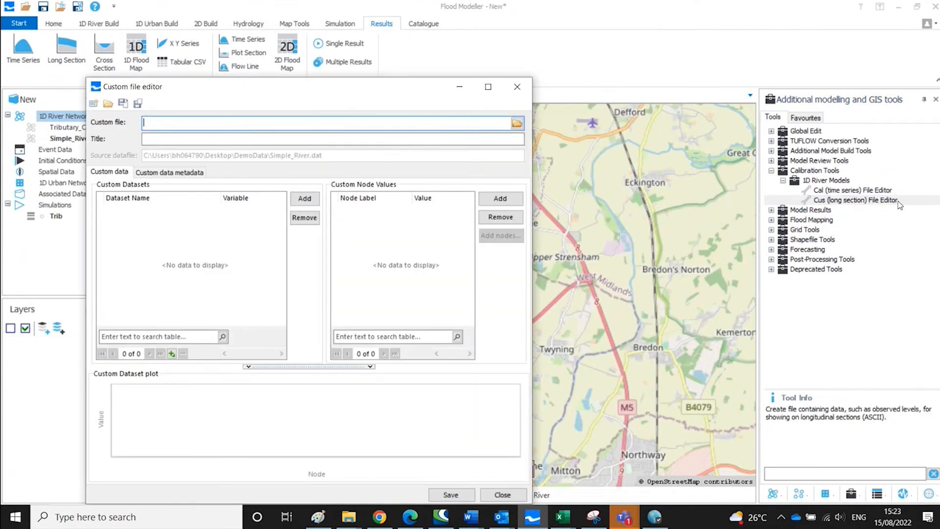
drag(350, 92, 494, 38)
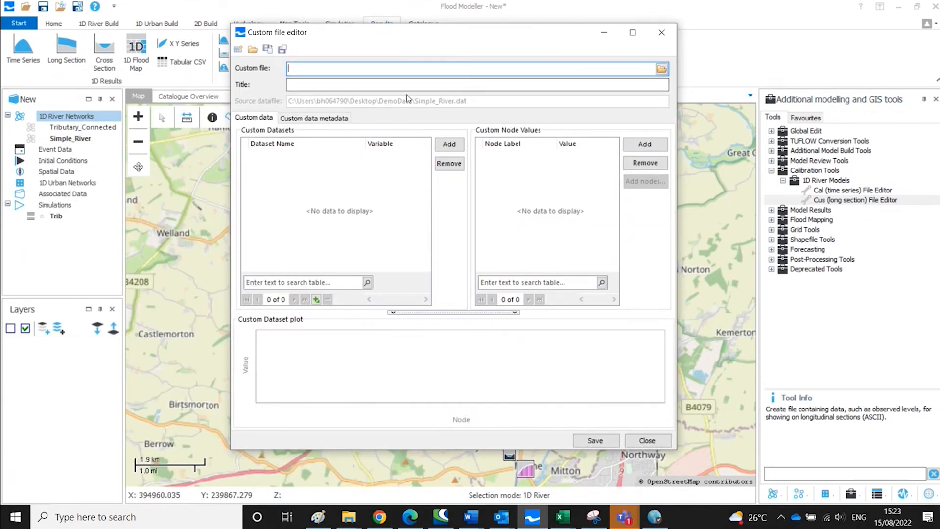
click(414, 84)
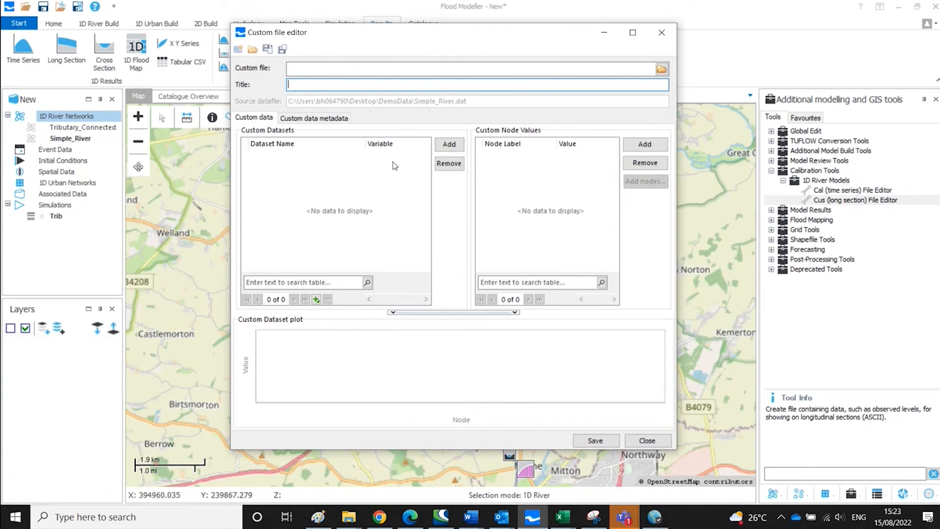
- Add a custom dataset named data with the variable Stage
click(448, 143)
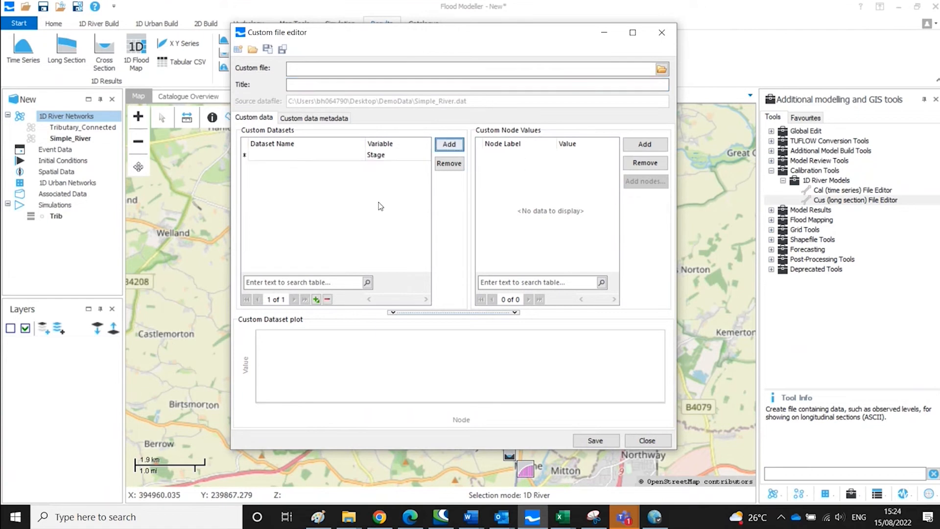
click(293, 159)
text(data)
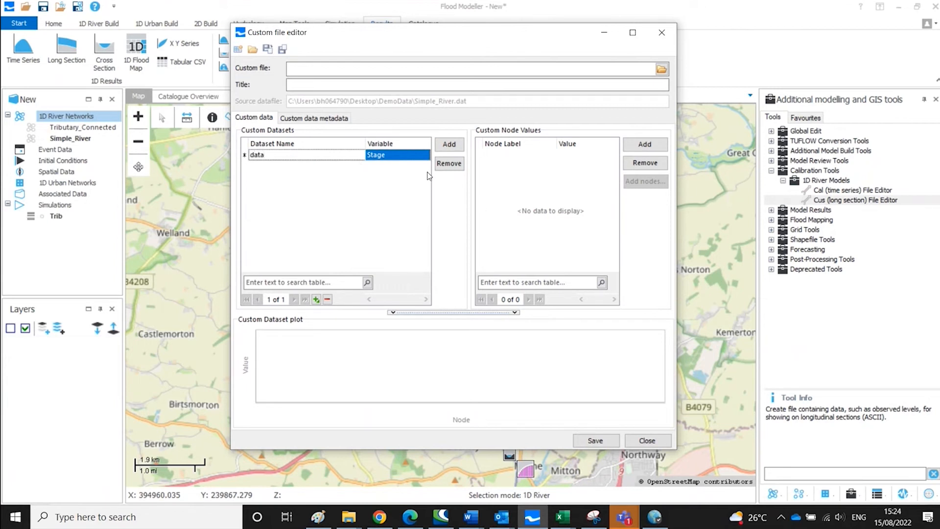
click(404, 154)
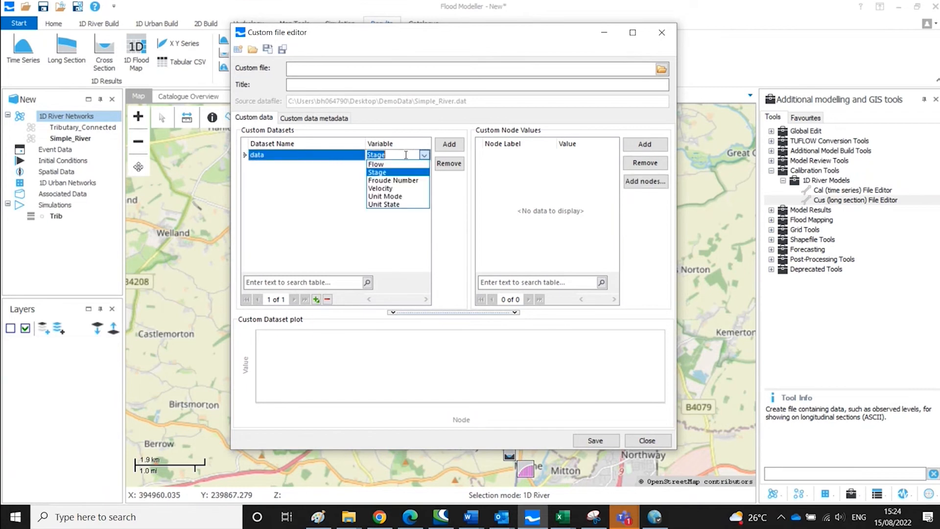
click(423, 172)
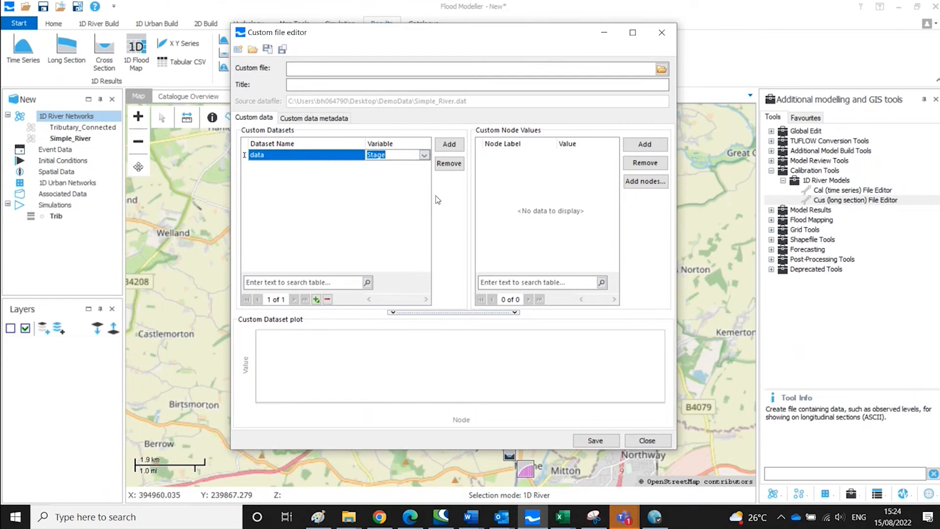
click(524, 178)
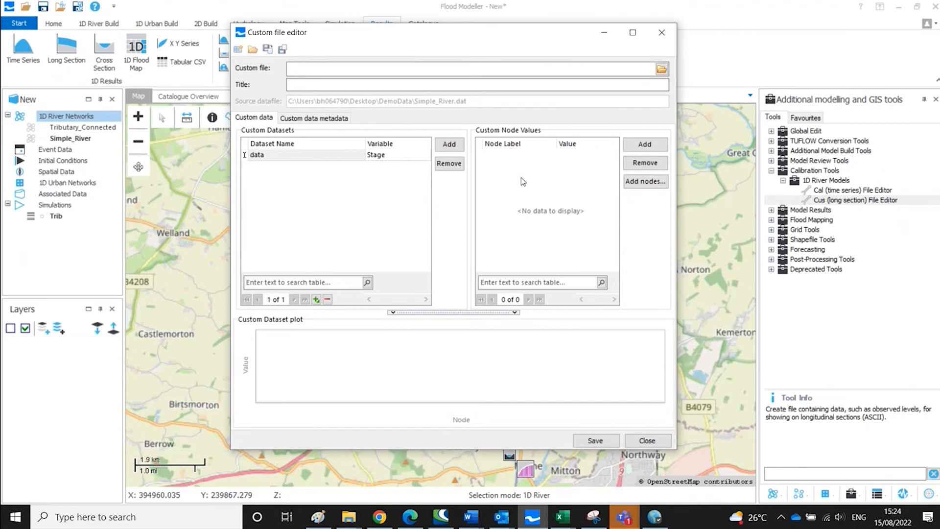
- Add node M033 to the custom node values list
click(650, 145)
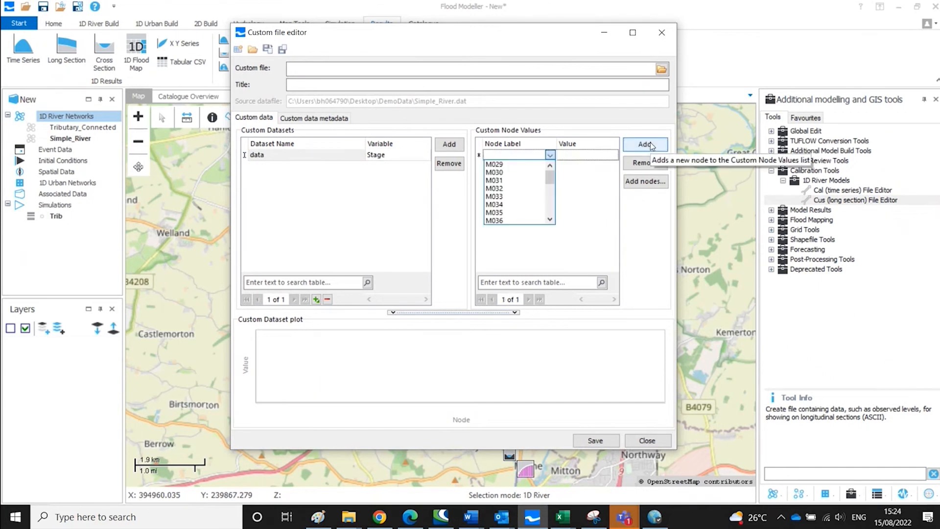
click(521, 198)
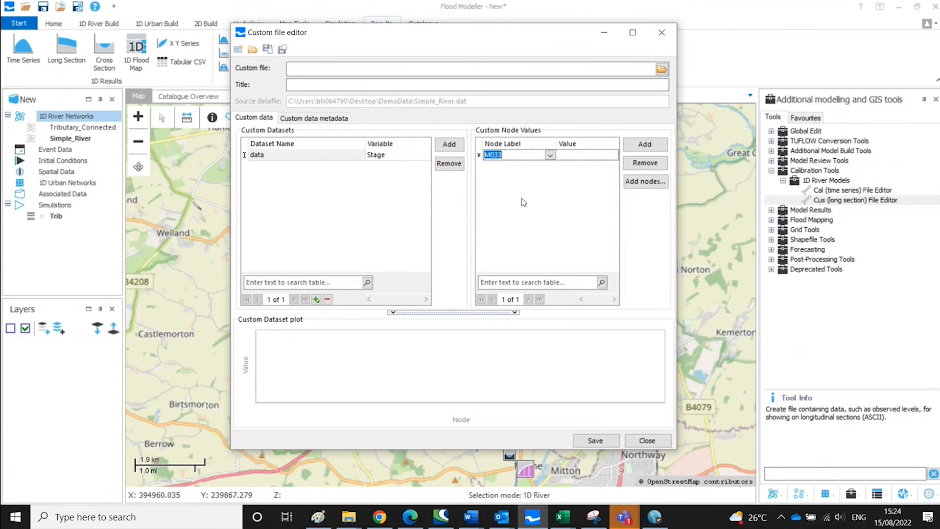
click(580, 155)
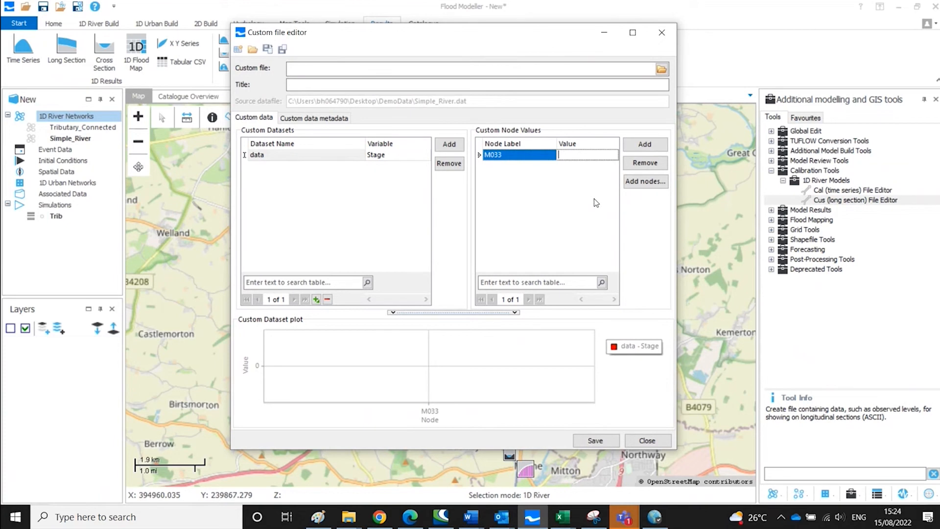
- Import all remaining model node labels into the custom node values list
click(649, 182)
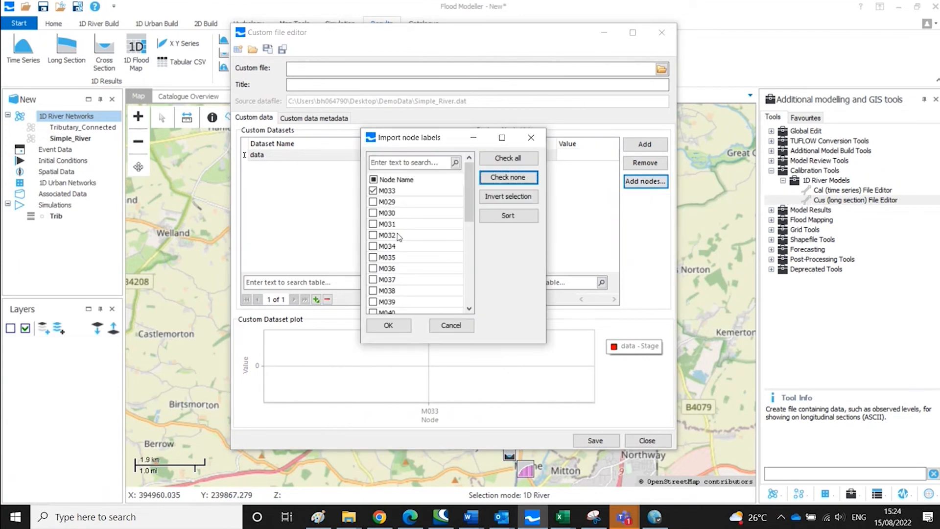
click(372, 236)
click(372, 235)
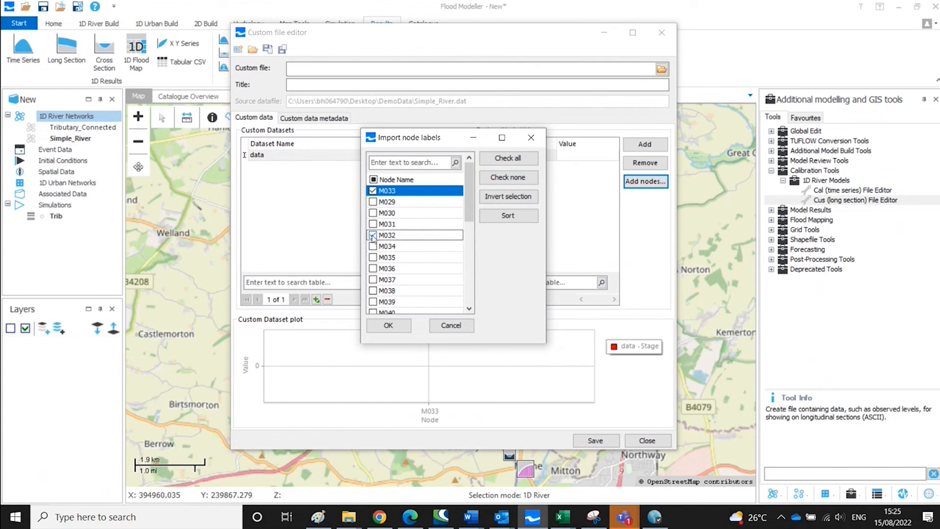
click(372, 246)
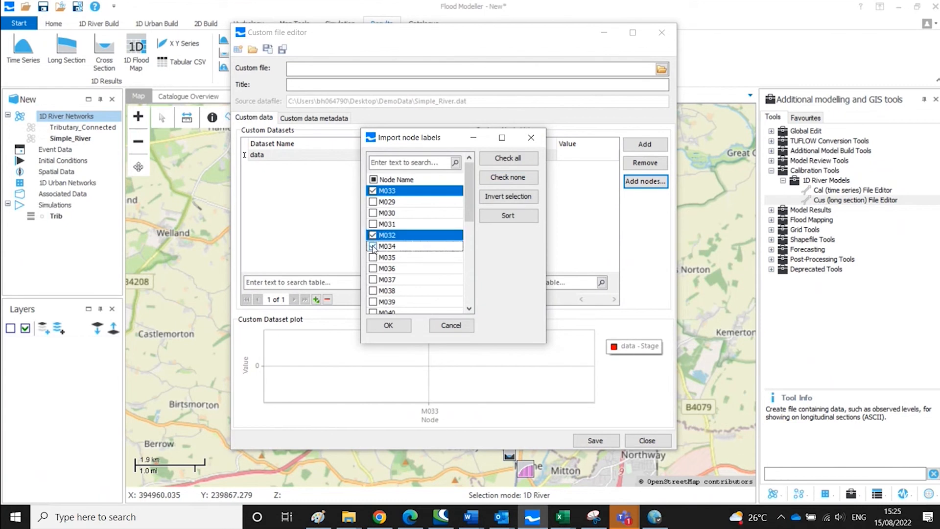
click(514, 198)
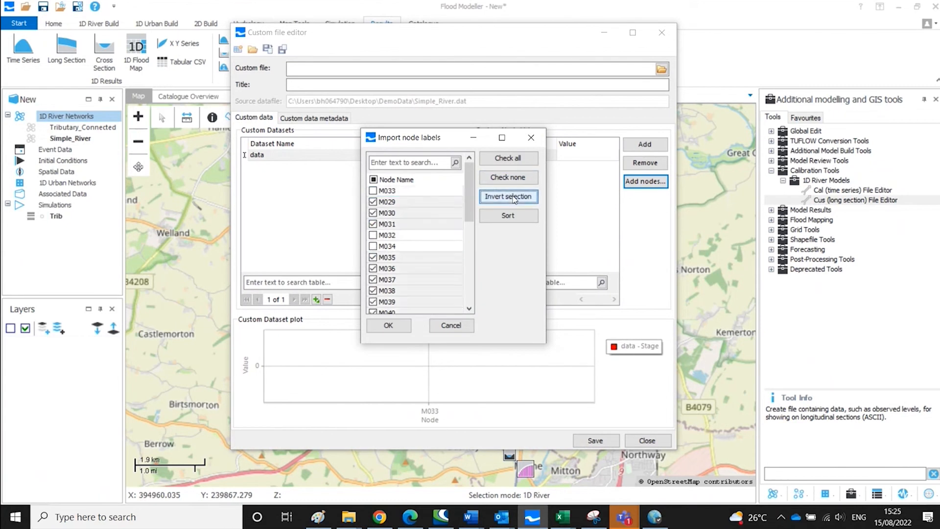
click(513, 162)
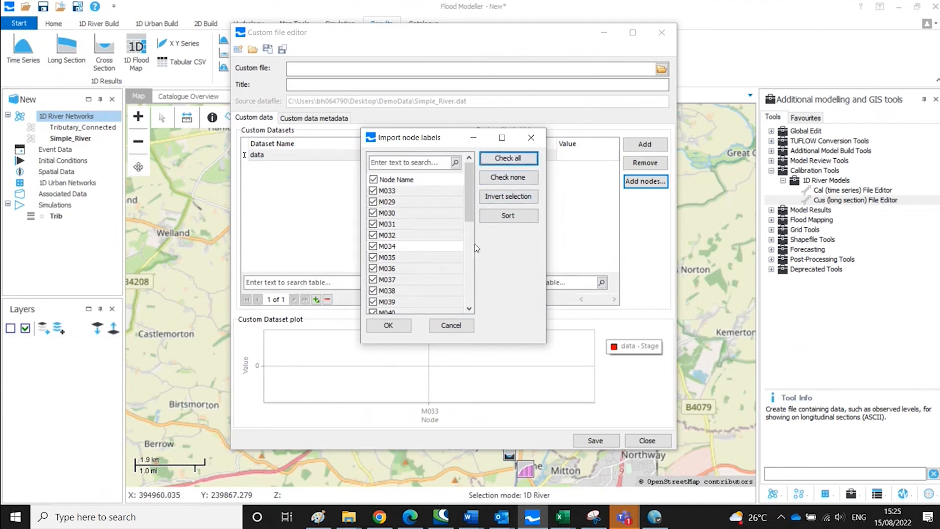
click(405, 326)
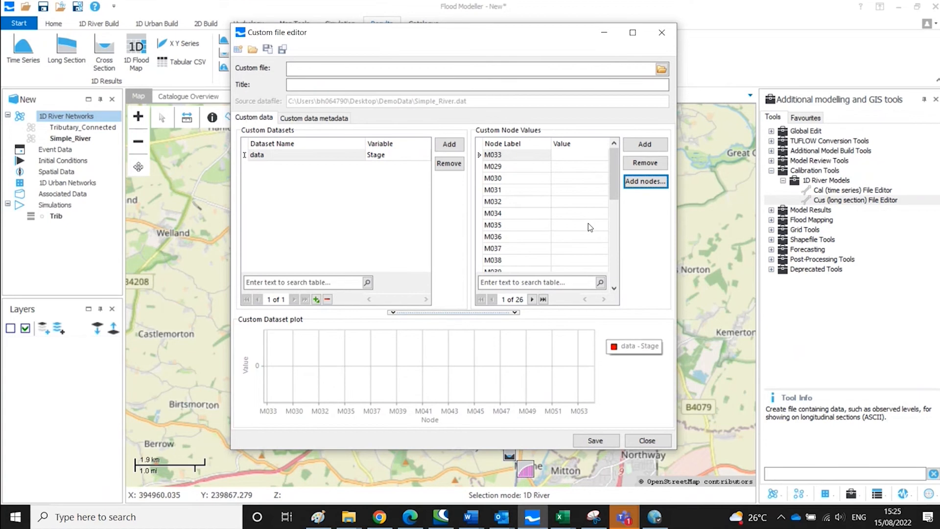
- Copy the Value cells B13 to B15 from the Book1 spreadsheet
click(572, 155)
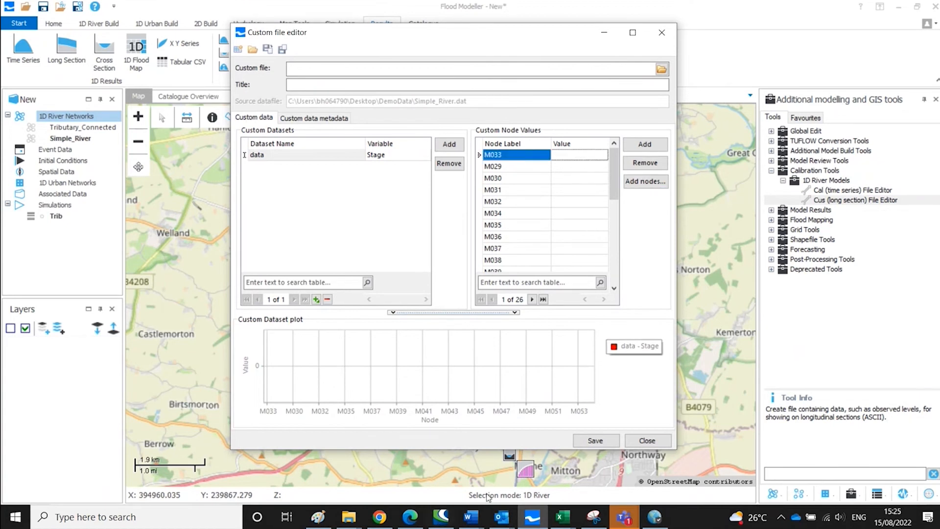
click(568, 519)
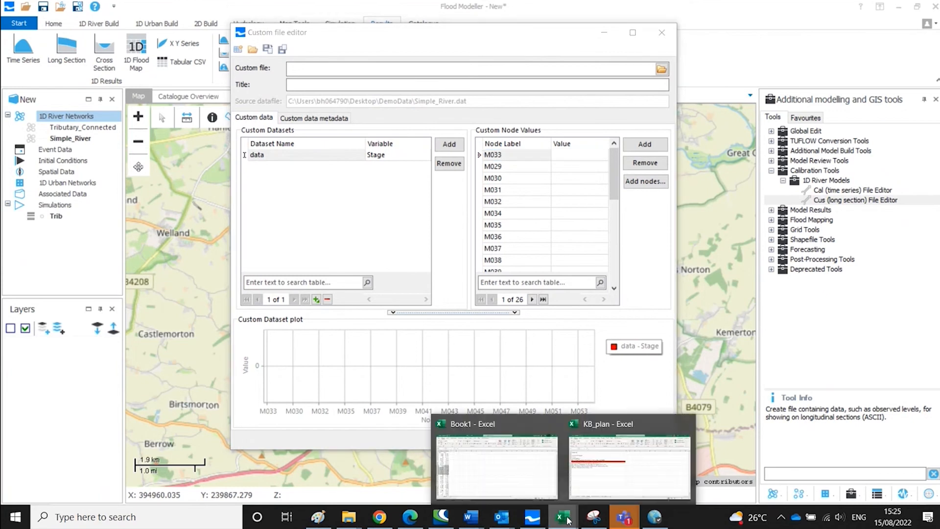
click(510, 457)
drag(81, 282, 92, 300)
key(ctrl+c)
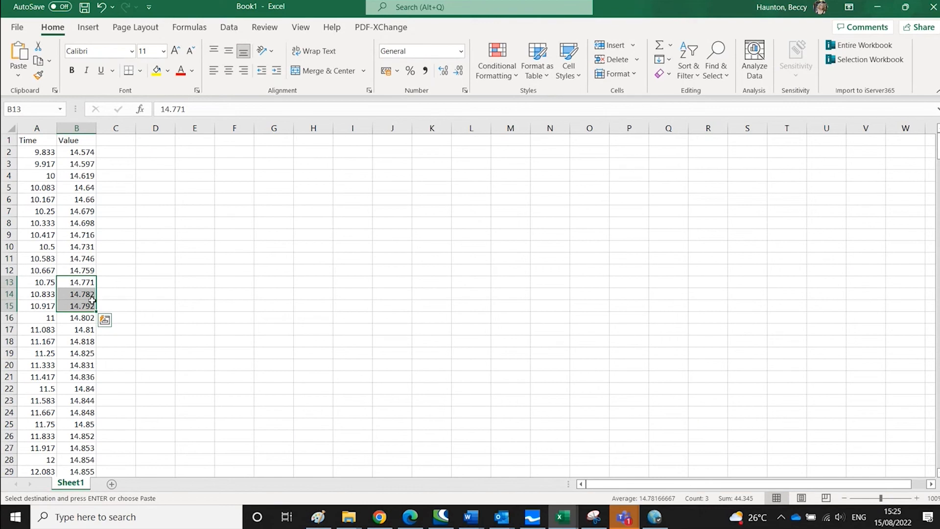
click(880, 8)
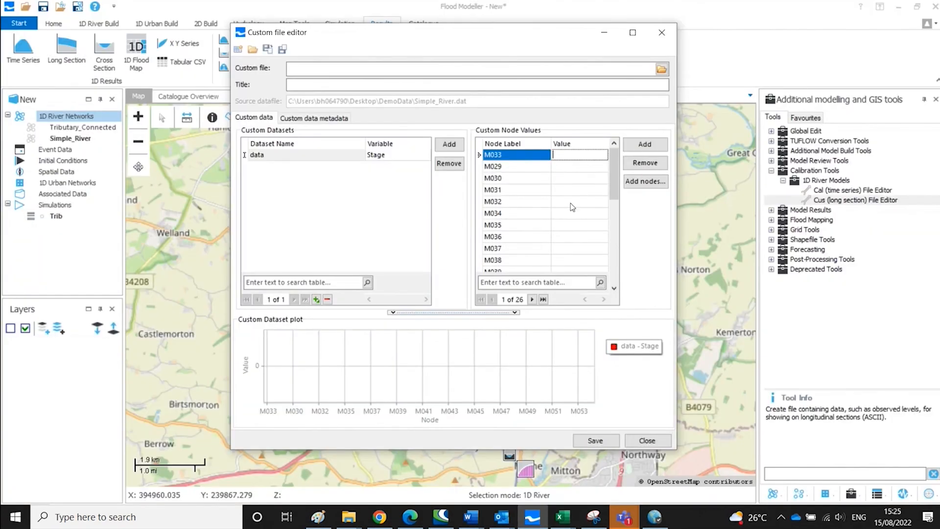
- Paste the copied values into the nodes starting at M030
click(478, 178)
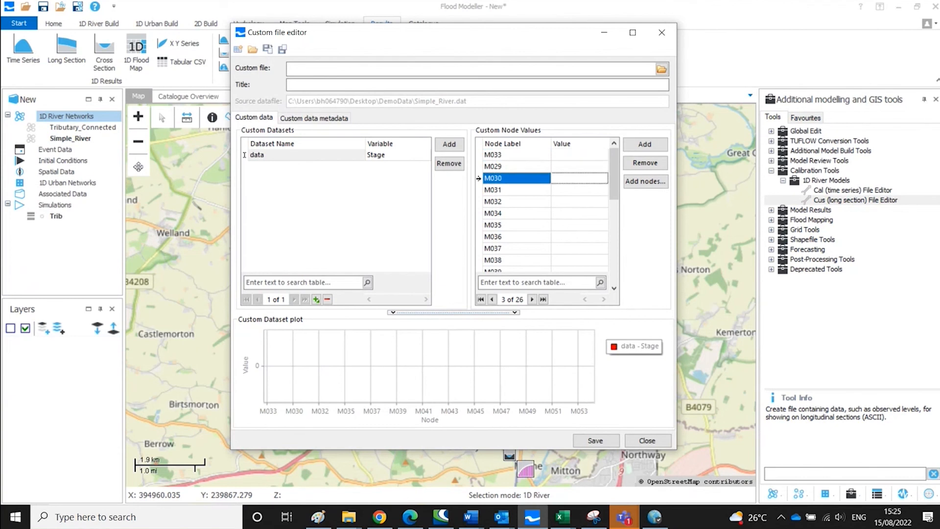
right_click(576, 181)
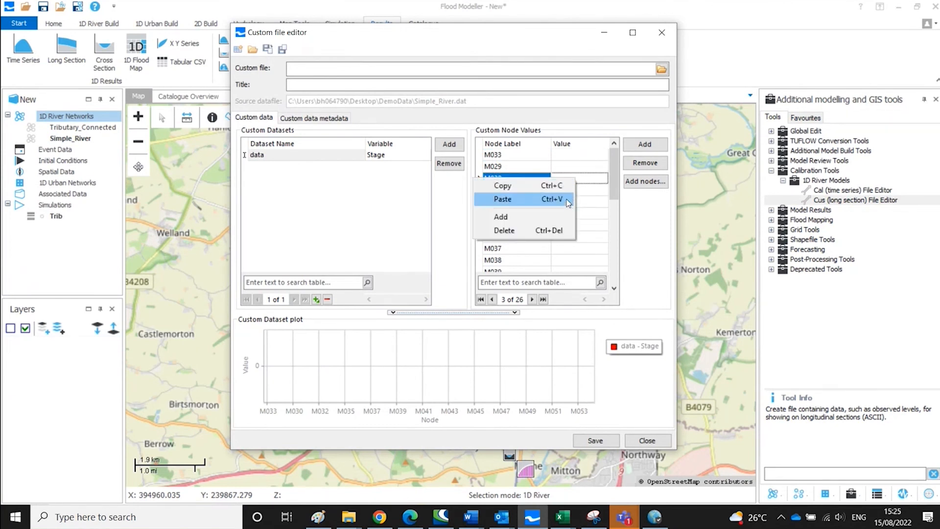
click(567, 200)
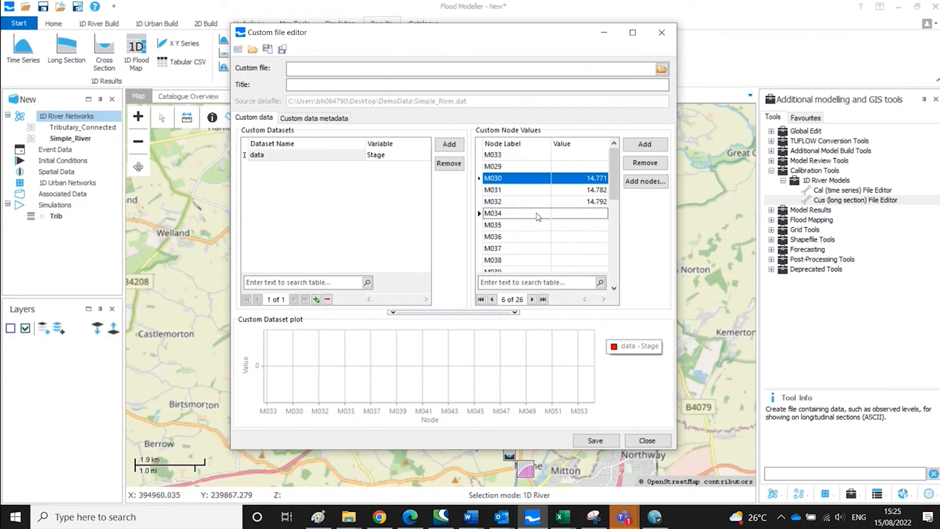
- Paste the copied values into M034's value cell
click(559, 214)
click(557, 213)
right_click(557, 214)
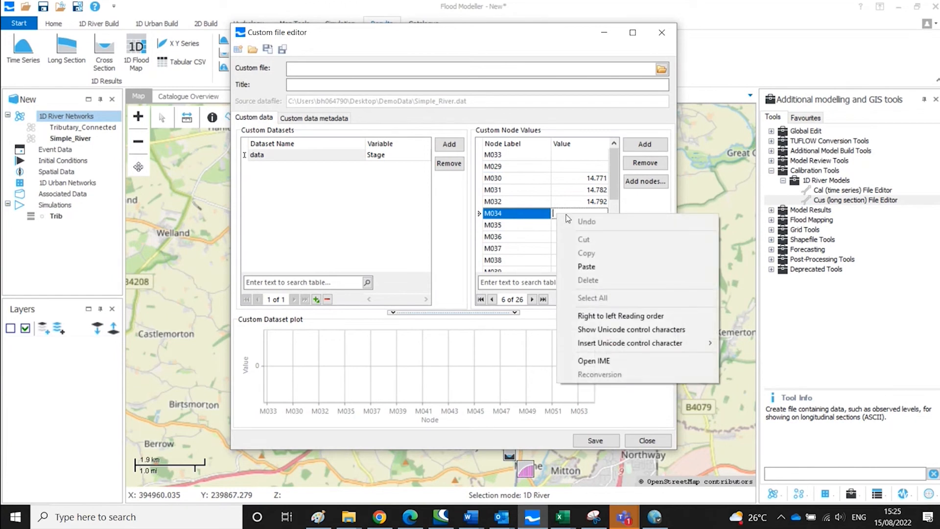
click(672, 266)
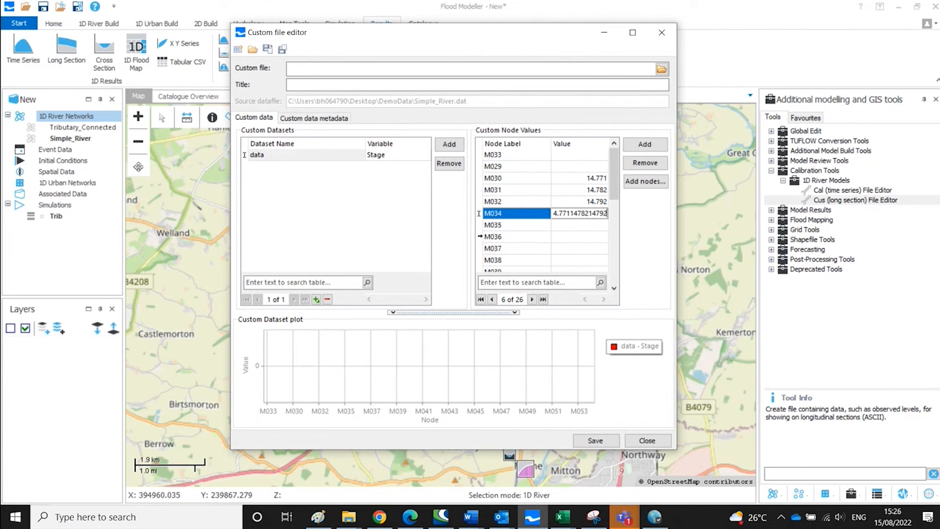
- Paste the copied values into the nodes starting at M036
click(480, 237)
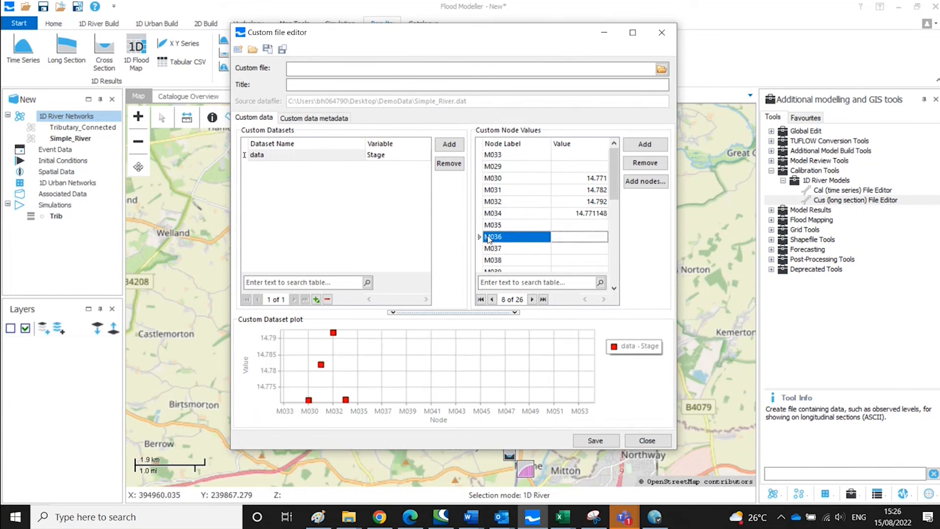
right_click(568, 236)
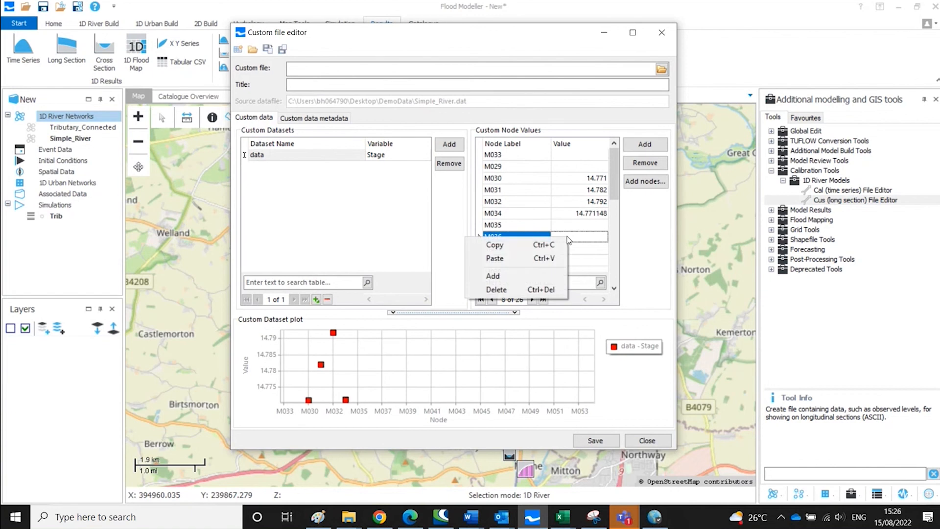
click(556, 259)
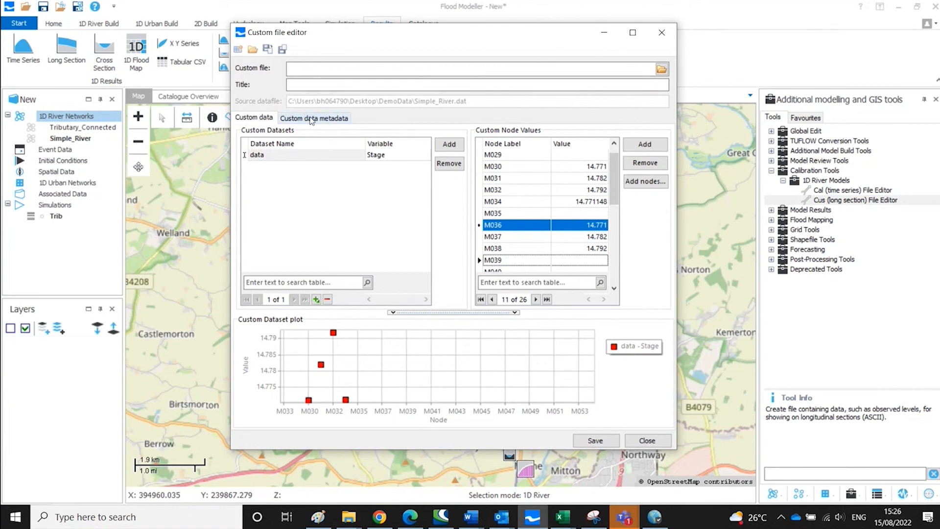
- Open the custom data metadata and set the Nearest 1D River Node to M047
click(311, 118)
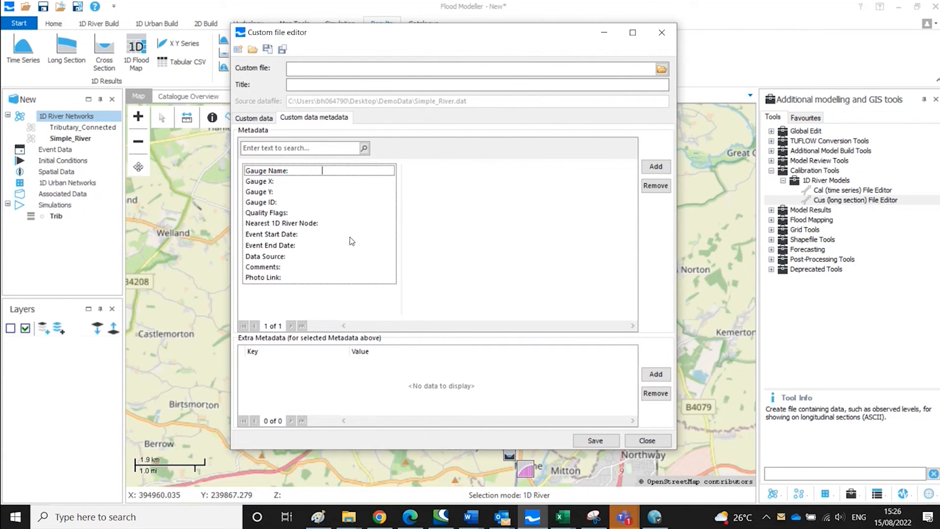
click(352, 191)
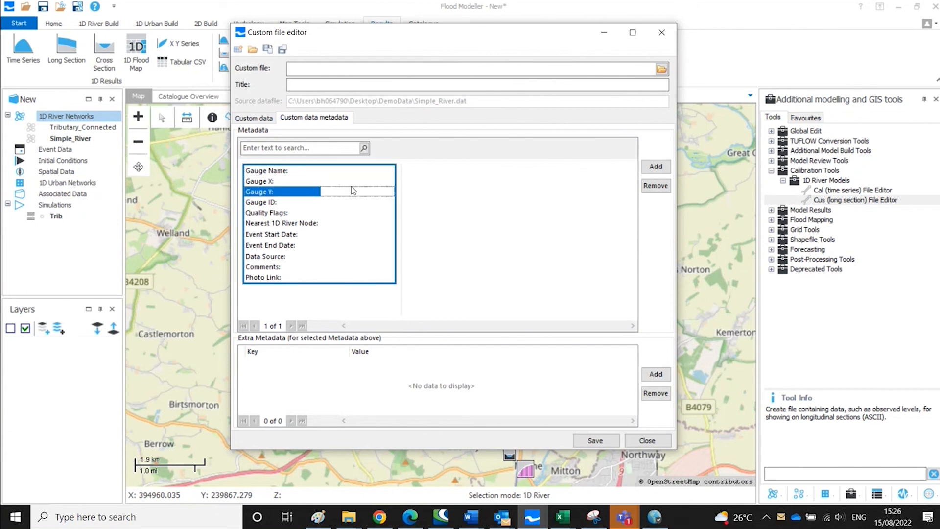
click(348, 266)
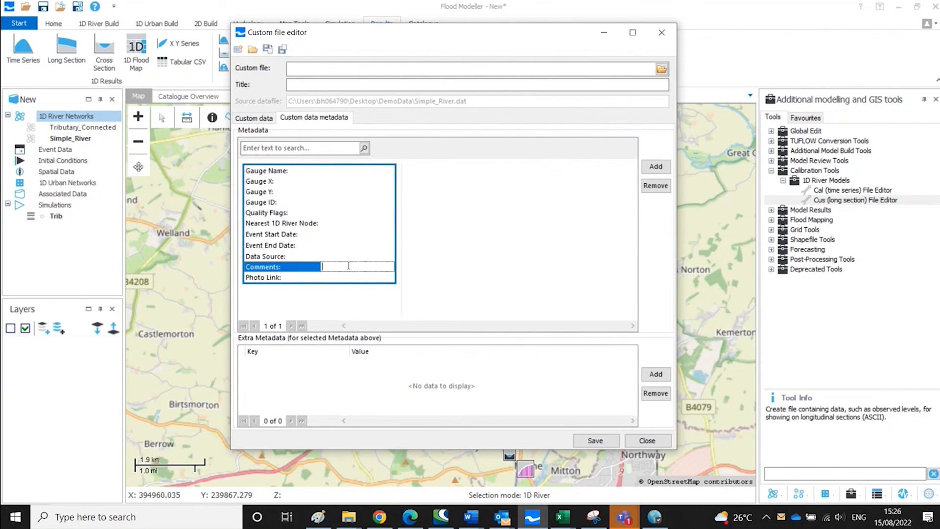
click(350, 276)
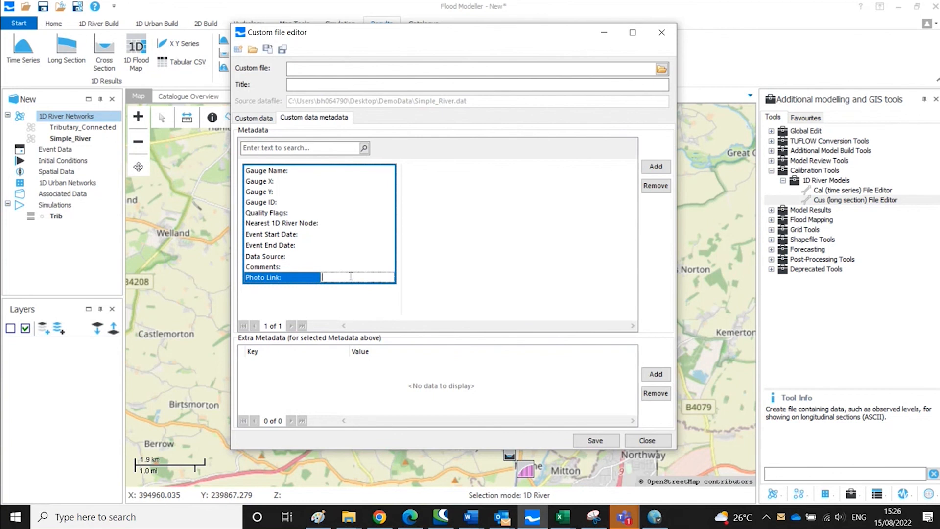
click(362, 223)
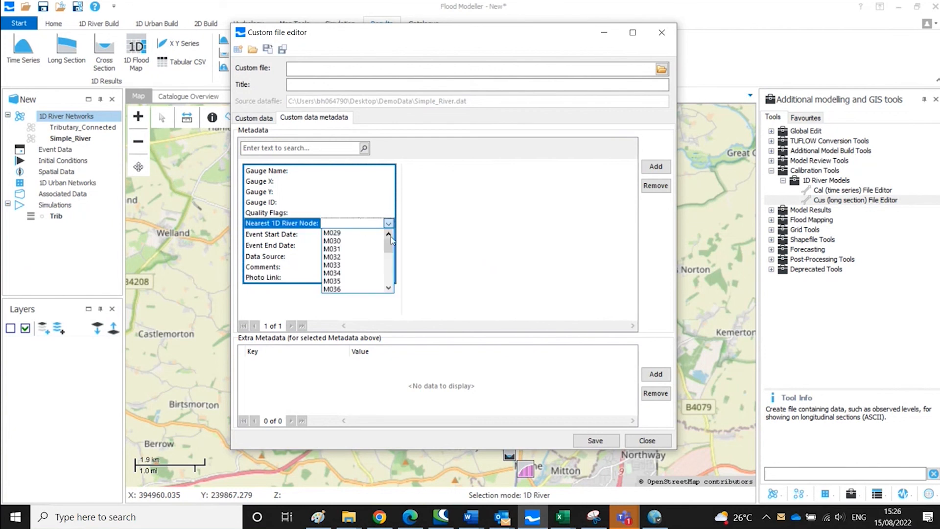
drag(390, 250, 390, 270)
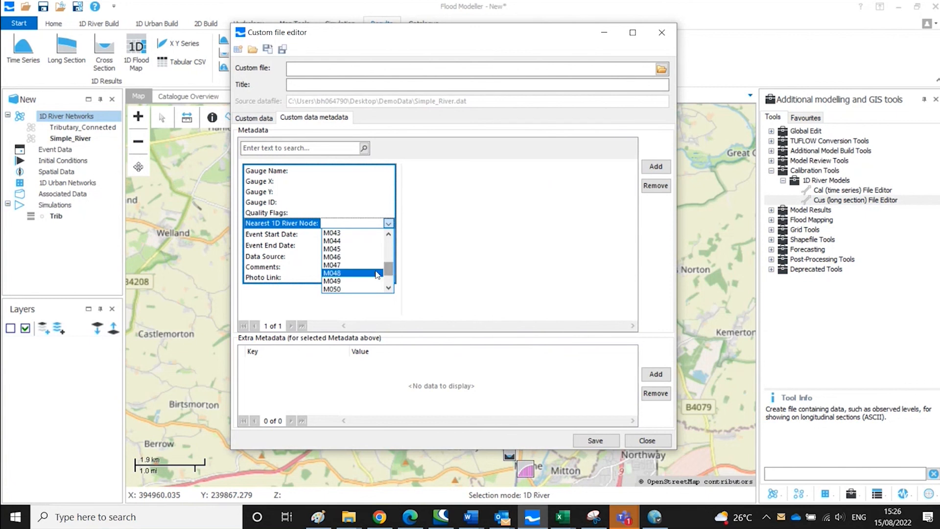
click(370, 264)
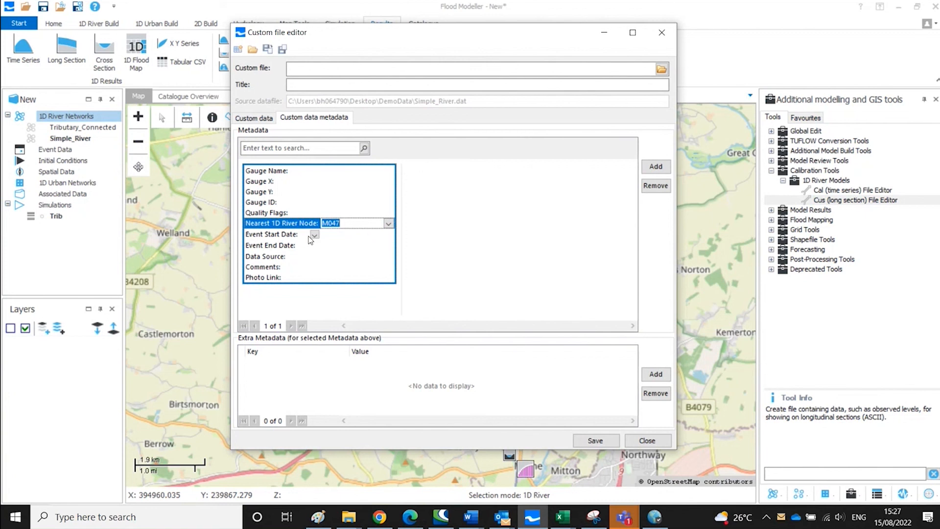
- Inspect the Event Start Date calendar picker
click(346, 236)
click(388, 236)
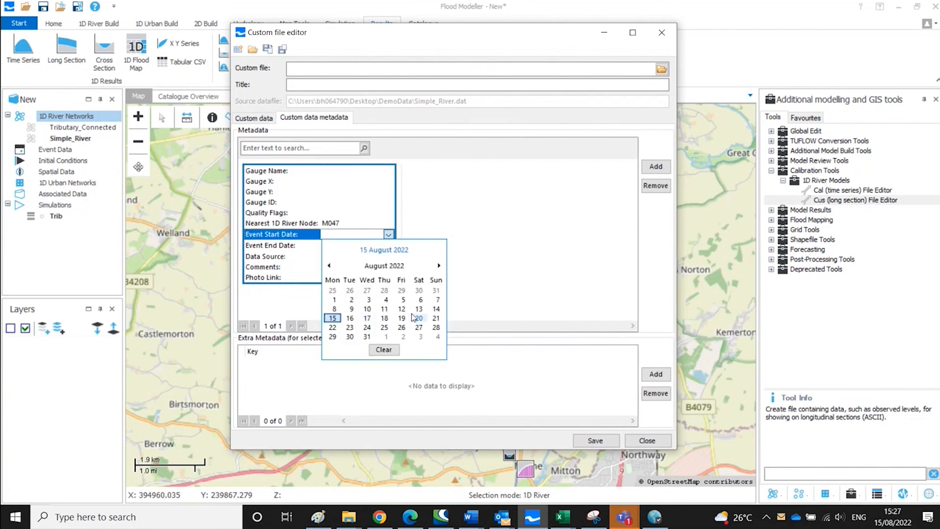
click(388, 235)
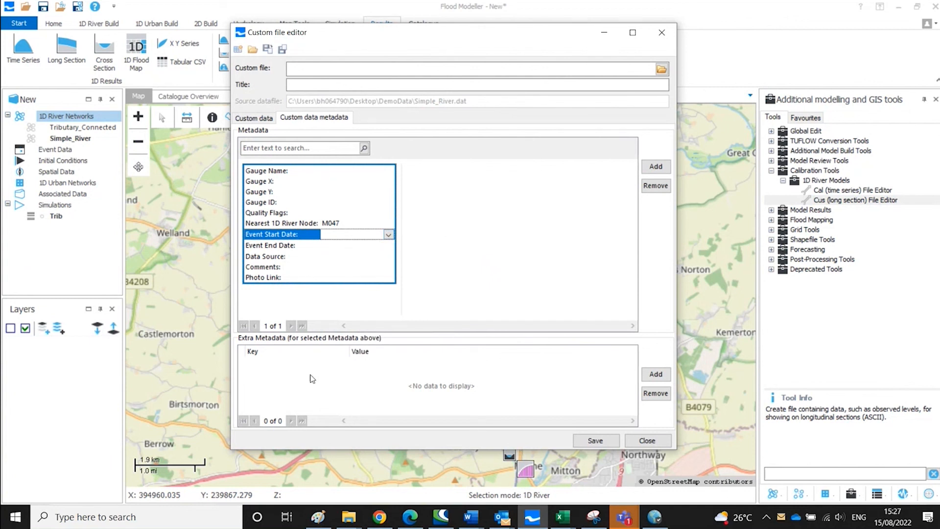
- Add an extra metadata row and a second metadata record before closing the Custom file editor
click(655, 374)
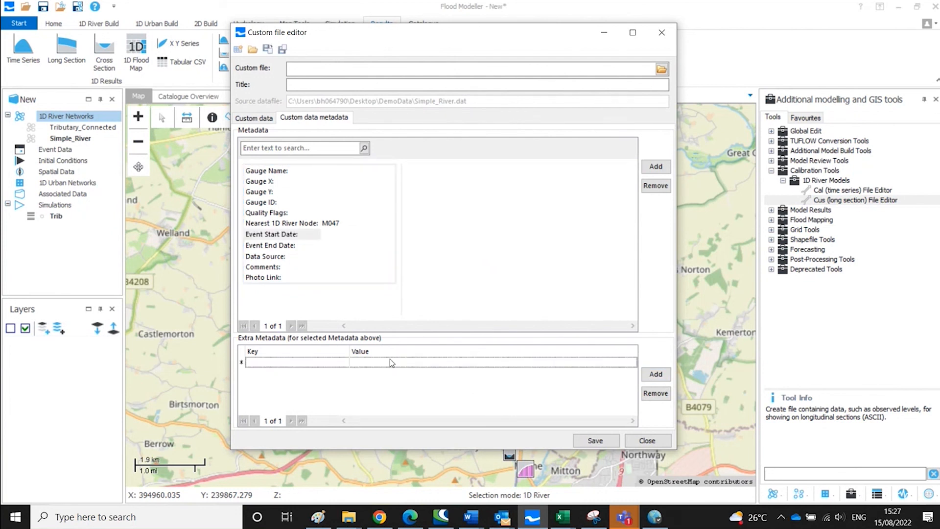
click(656, 167)
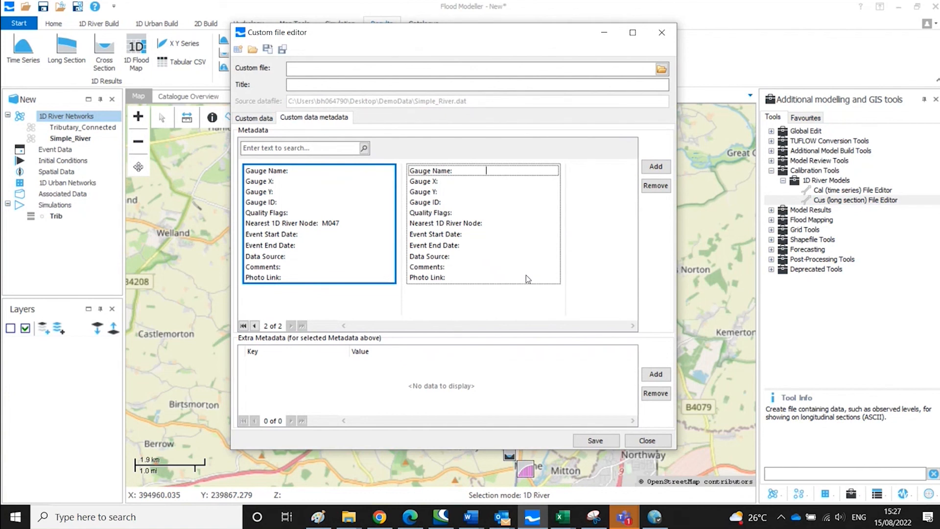
click(648, 438)
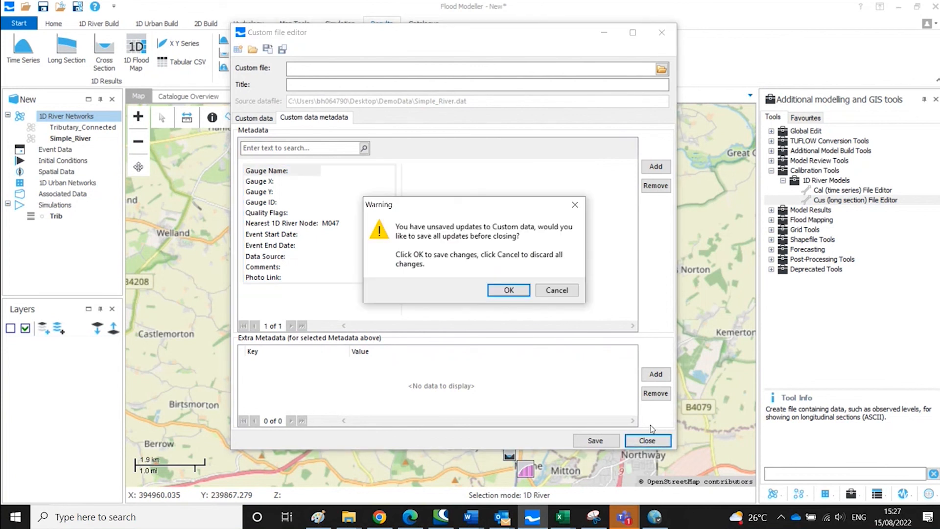